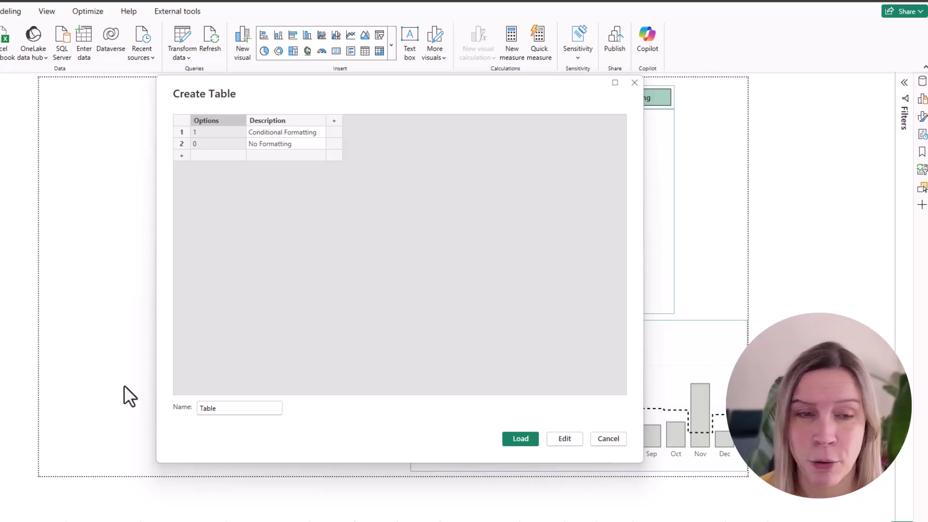
Step: Name the new table Formatting, load it into the model, and check its rows before returning to the report
double_click(237, 408)
text(Formatting)
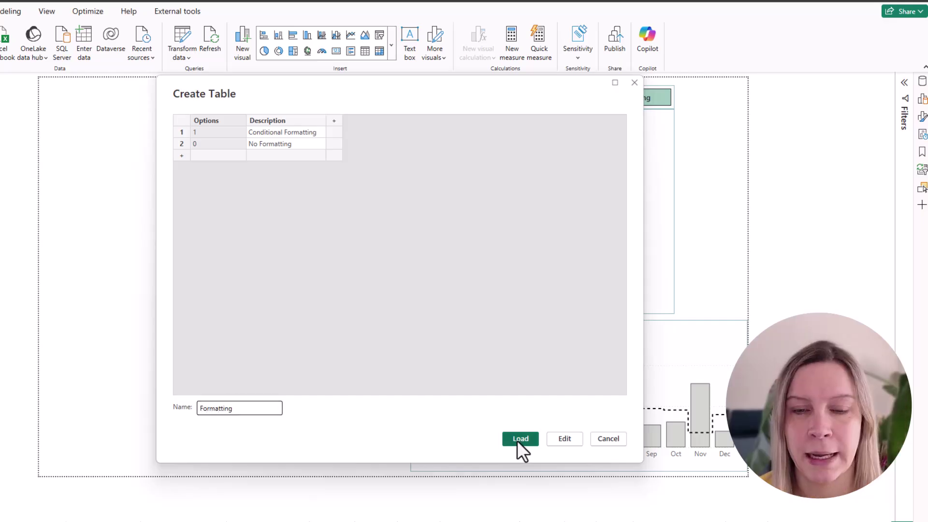
click(519, 439)
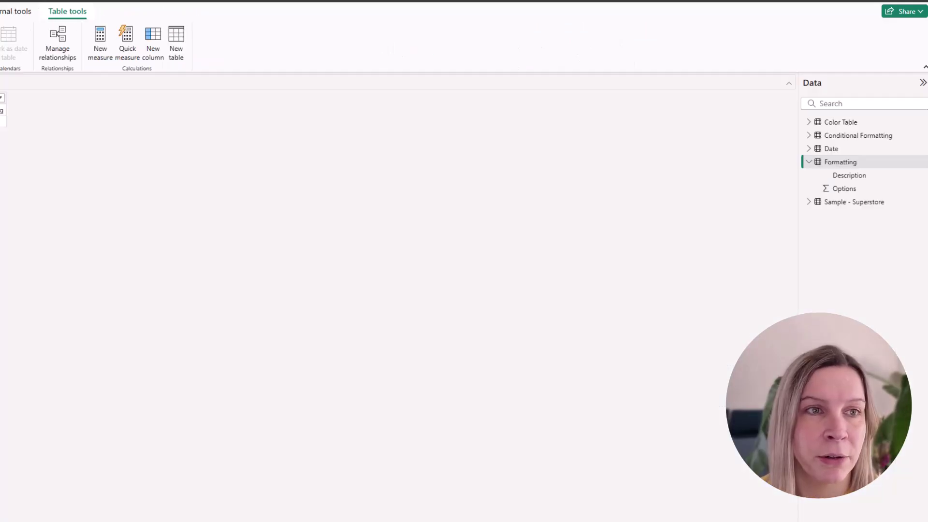
click(818, 163)
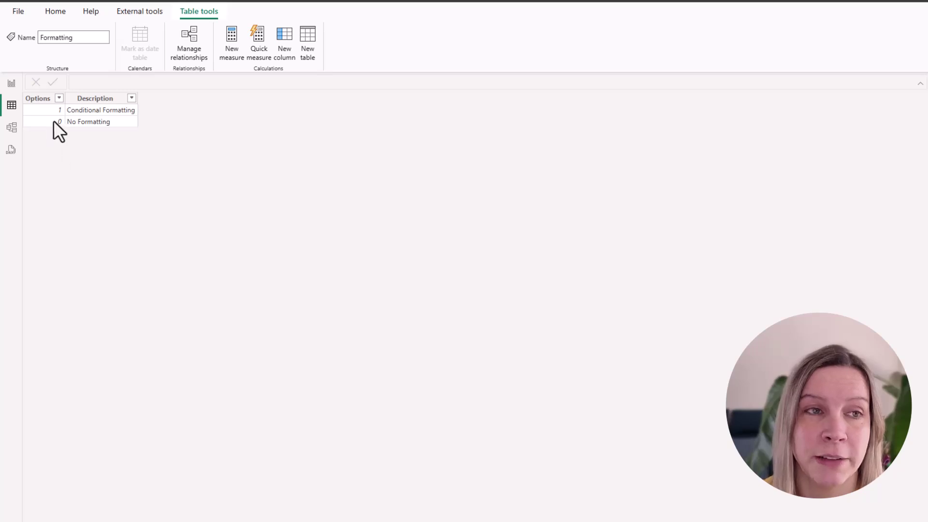
click(12, 83)
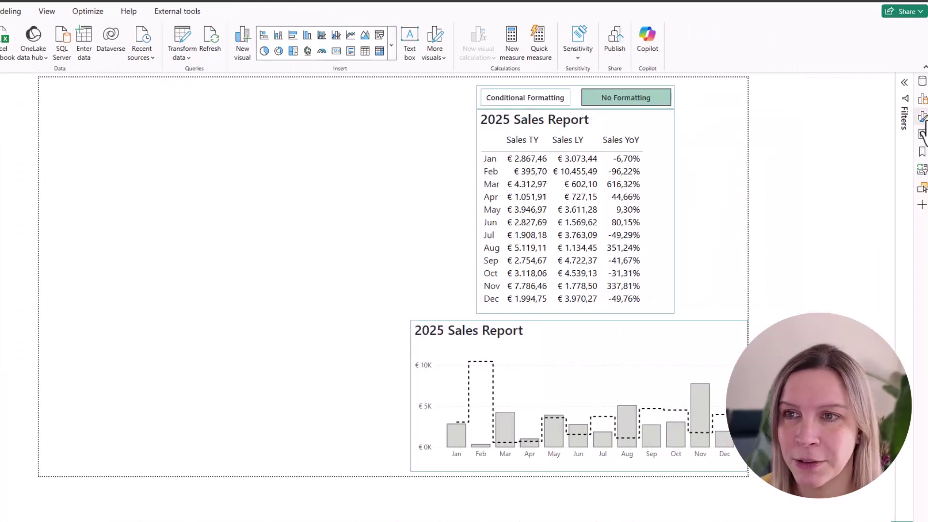
Step: Add a button slicer with the Description field from the Formatting table and widen it on the canvas
click(922, 82)
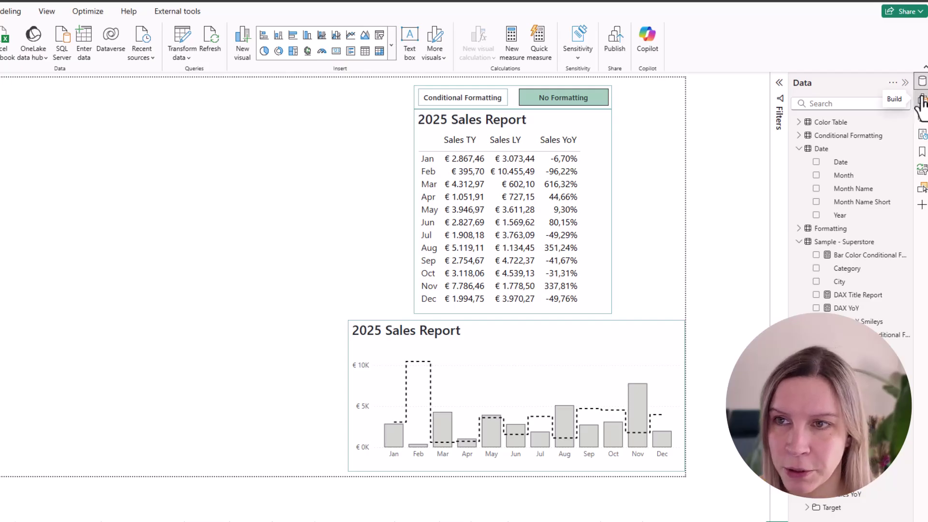
click(922, 101)
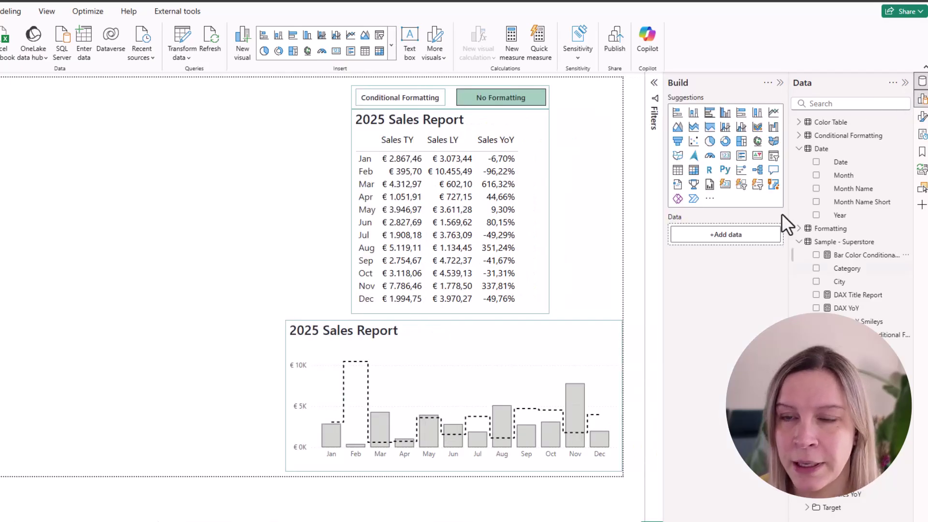
click(741, 184)
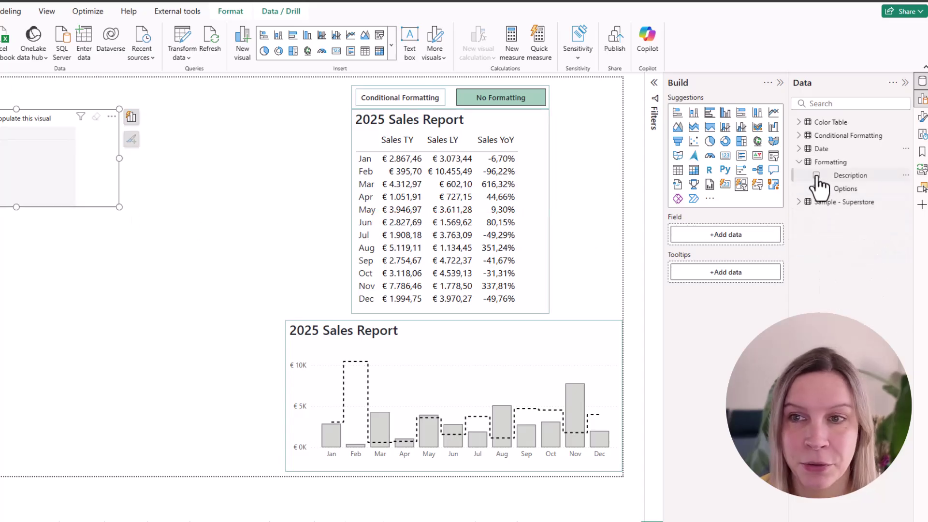
click(817, 176)
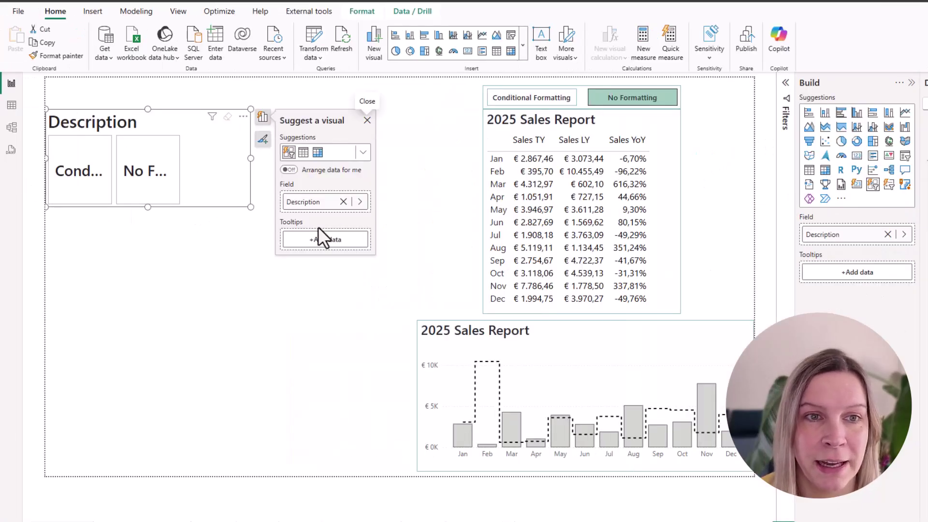
drag(250, 206, 370, 188)
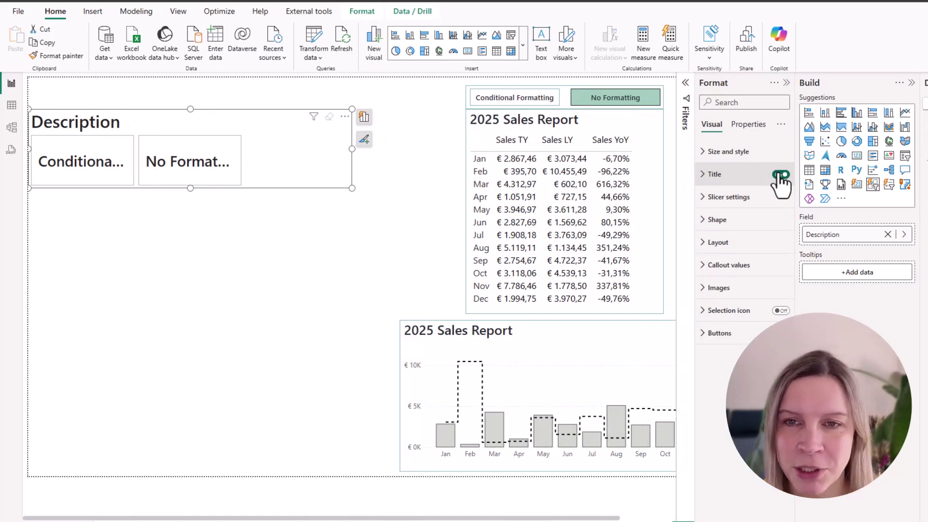
Step: Turn off the slicer's title and set its callout value font size to 11
click(781, 175)
click(729, 265)
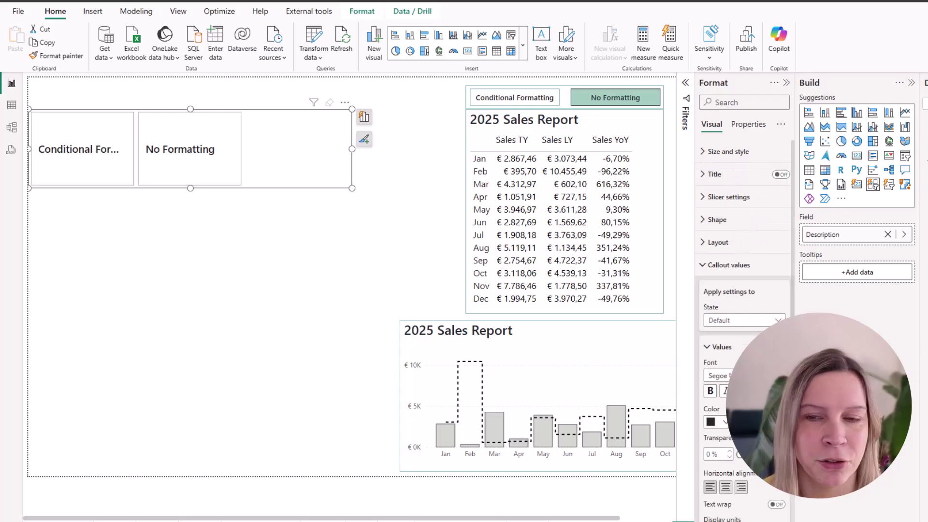
scroll(750, 278, down, 1)
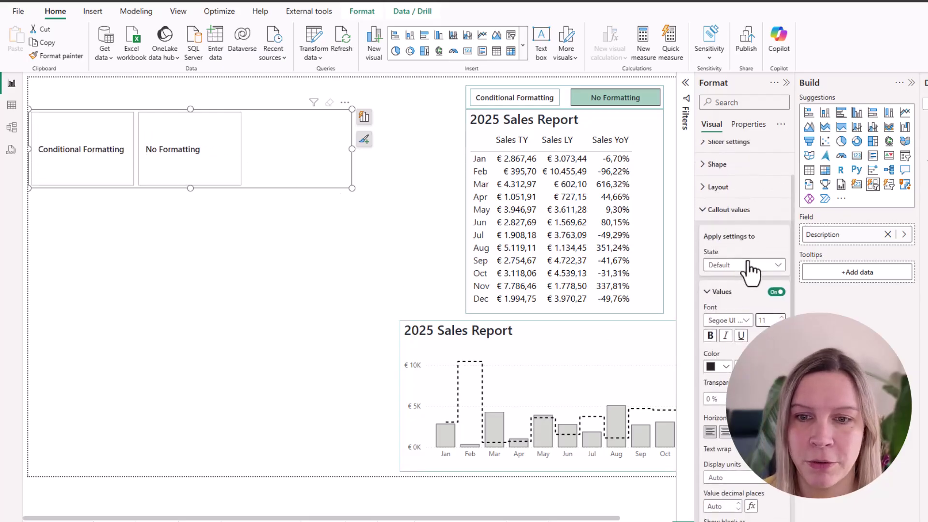
scroll(749, 266, down, 3)
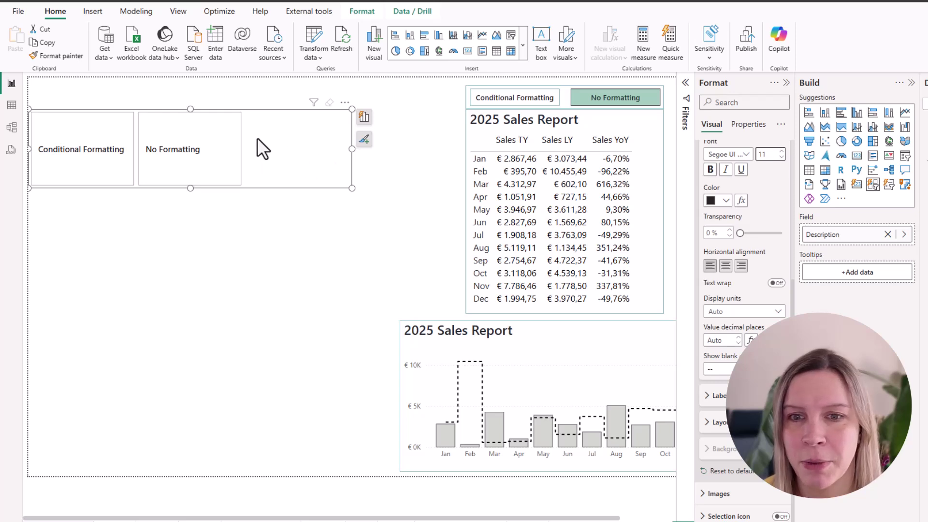
Step: Set the slicer's layout to a maximum of 1 row and 2 columns, and reduce its height to fit one row
scroll(749, 310, up, 5)
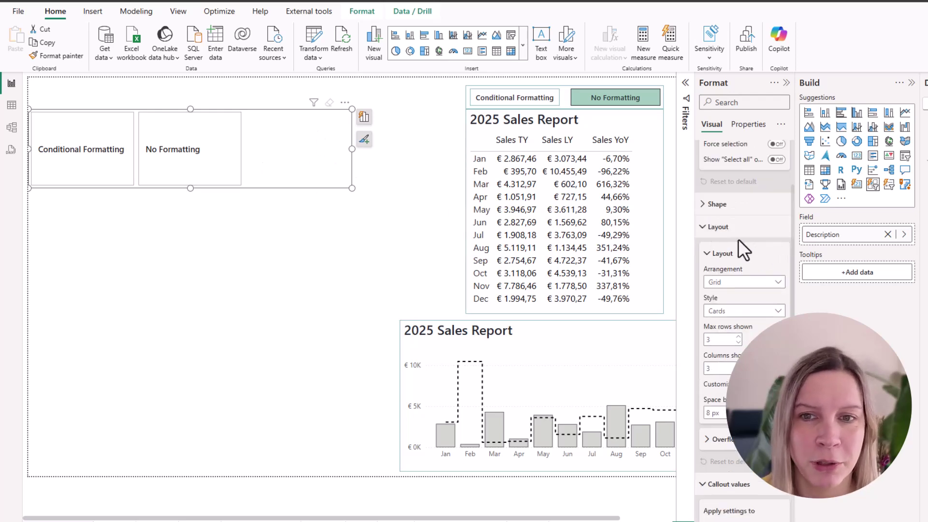
double_click(721, 369)
text(1)
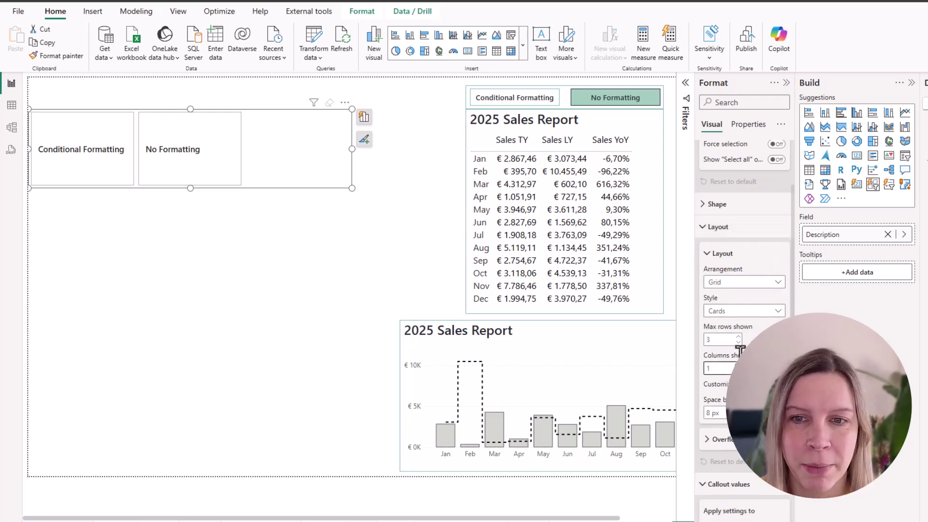
click(738, 342)
click(739, 342)
click(738, 366)
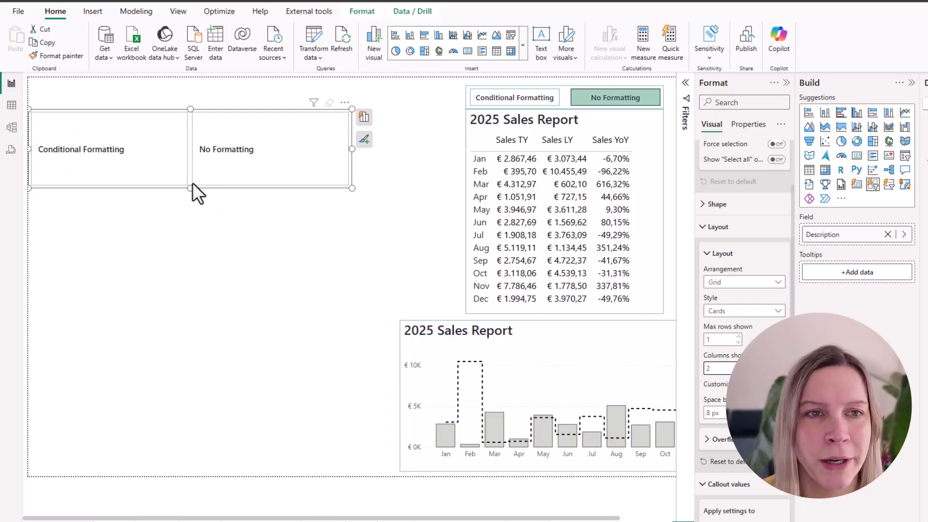
drag(191, 188, 202, 141)
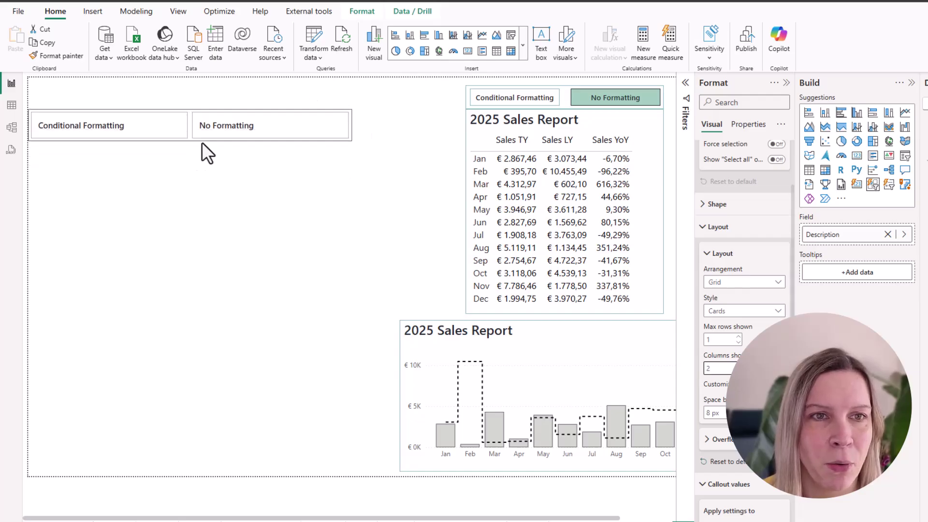
click(246, 187)
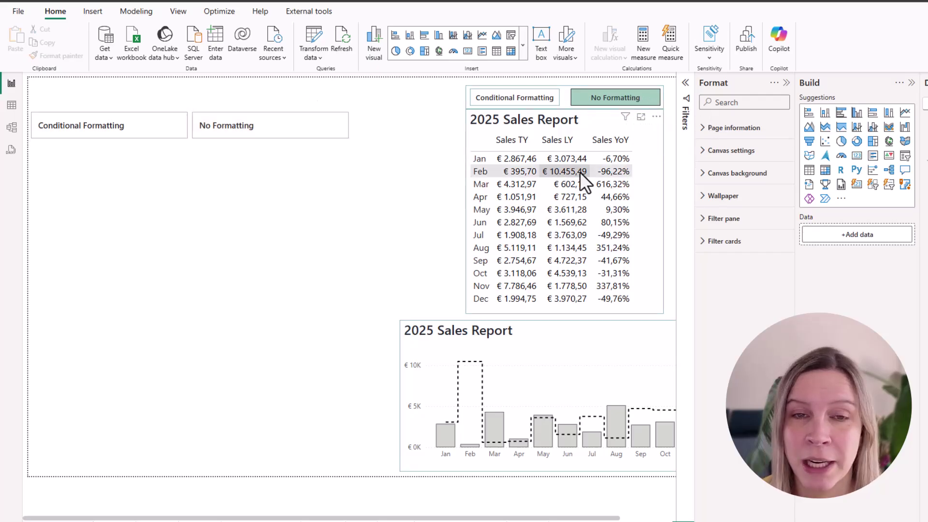
Step: Duplicate the 2025 Sales Report table visual and place the copy beneath the new slicer
click(607, 117)
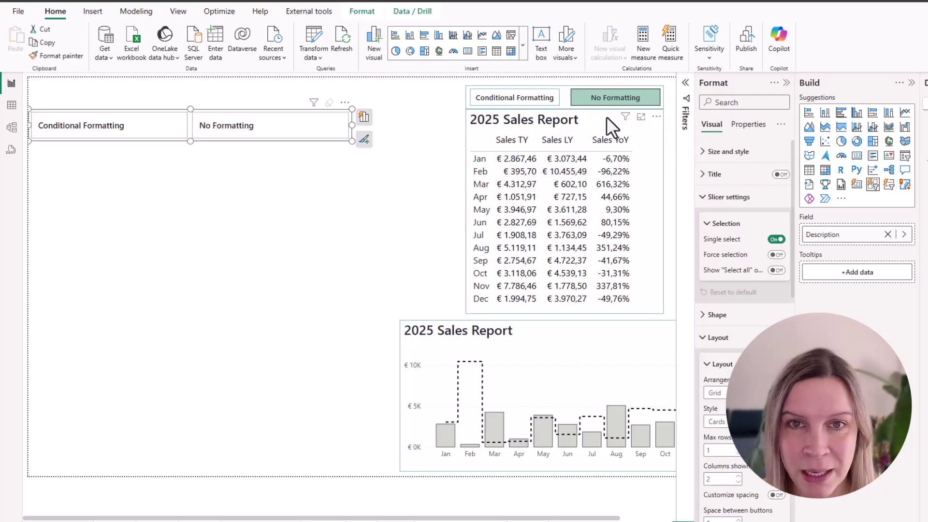
key(ctrl+c)
key(ctrl+v)
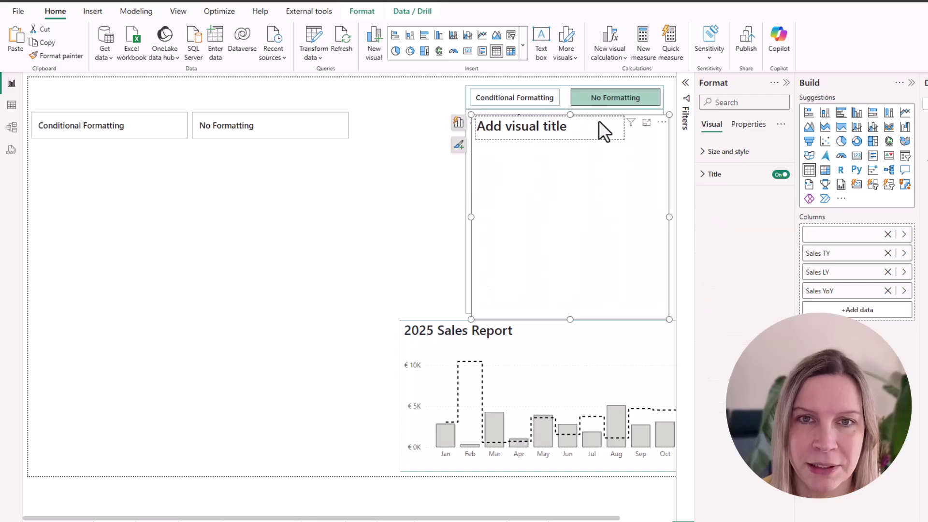
drag(599, 120, 167, 169)
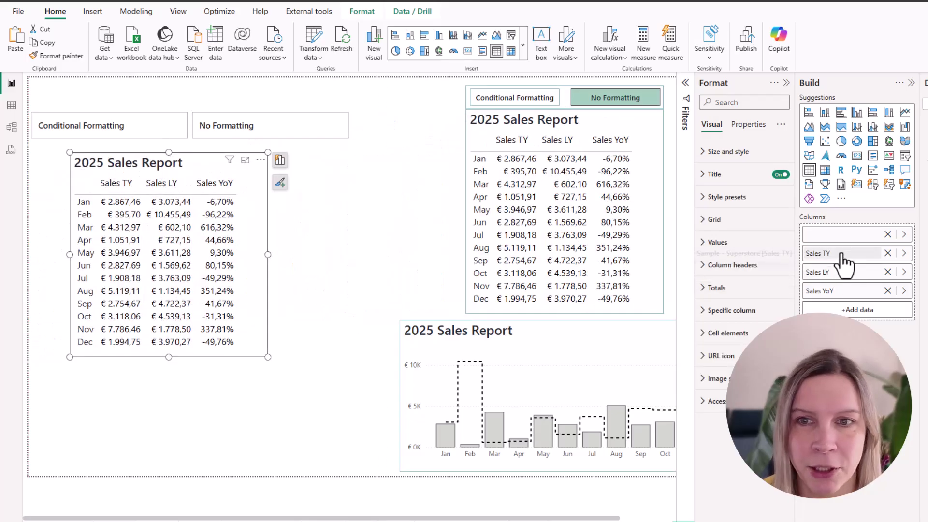
Step: Remove the conditional formatting from the copied table's sales columns
right_click(844, 274)
mouse_move(918, 310)
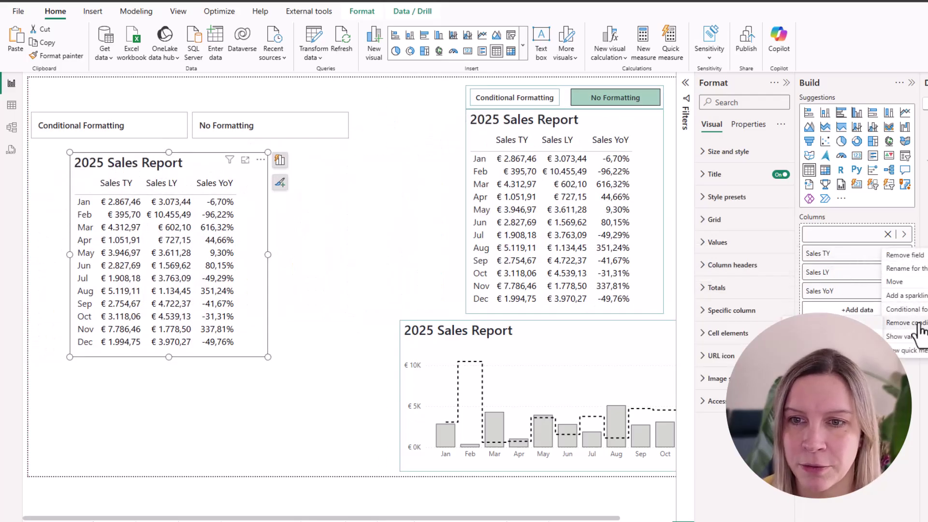
right_click(853, 274)
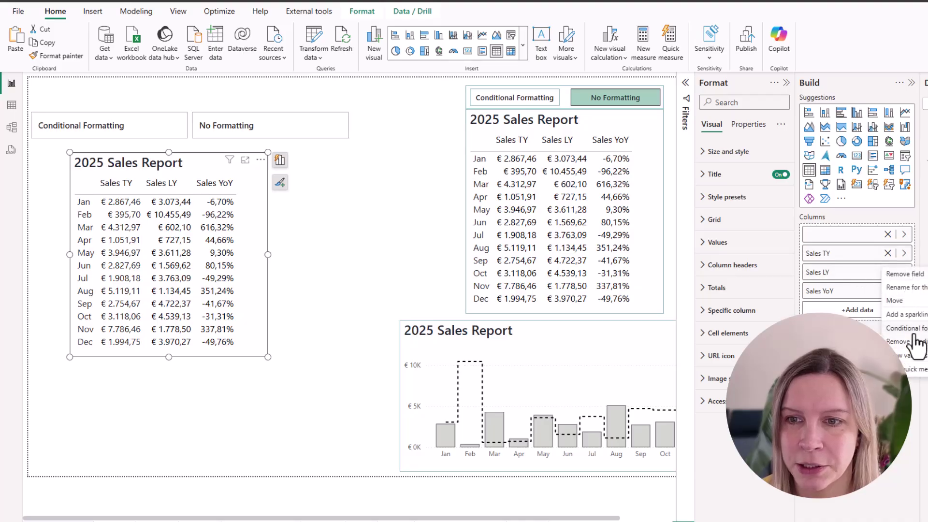
Step: Test both options of the original slicer and select Conditional Formatting in the new slicer
click(515, 98)
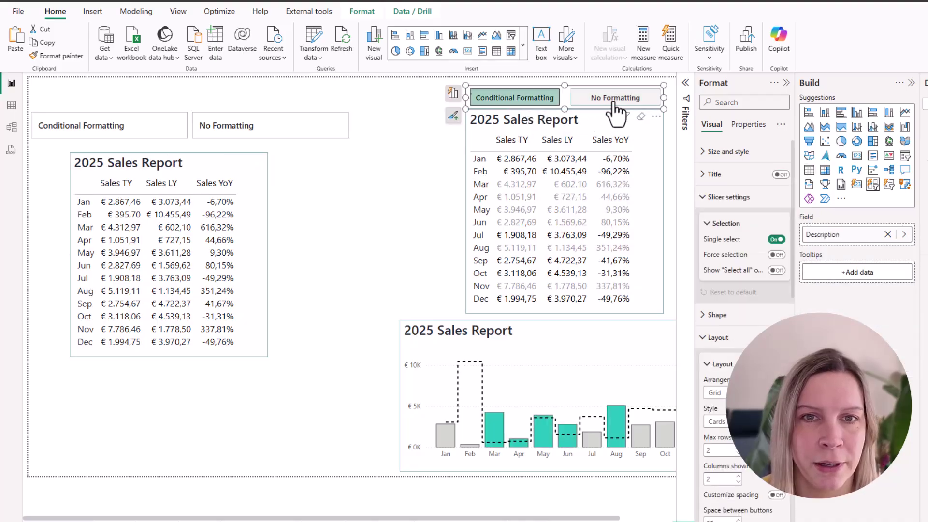
click(614, 99)
click(215, 135)
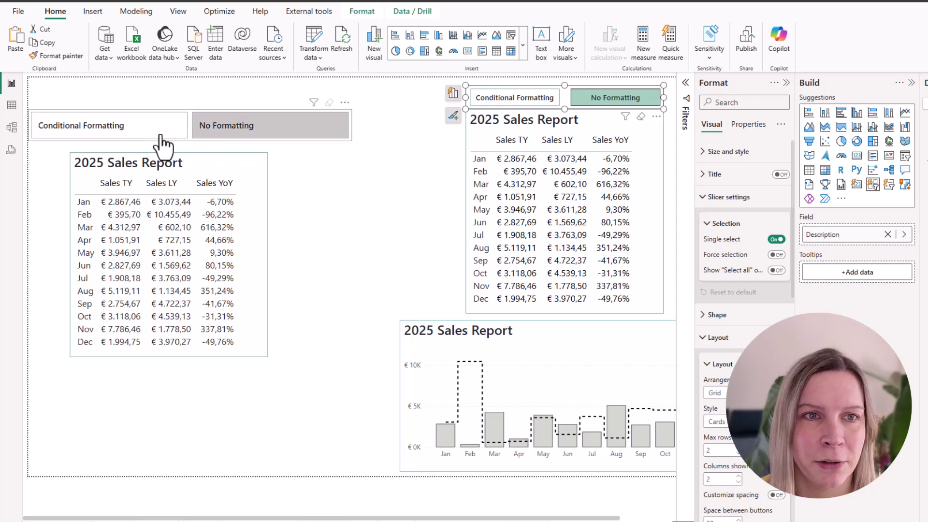
click(129, 138)
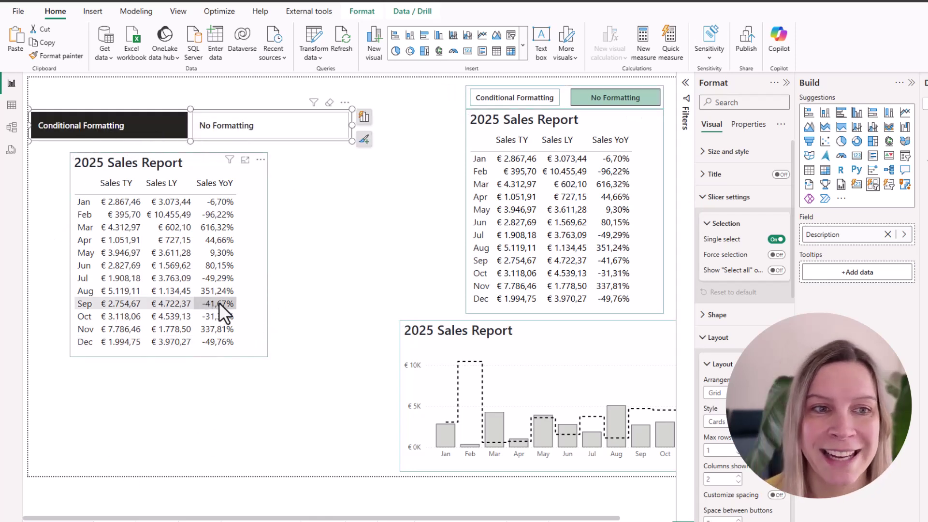
click(339, 286)
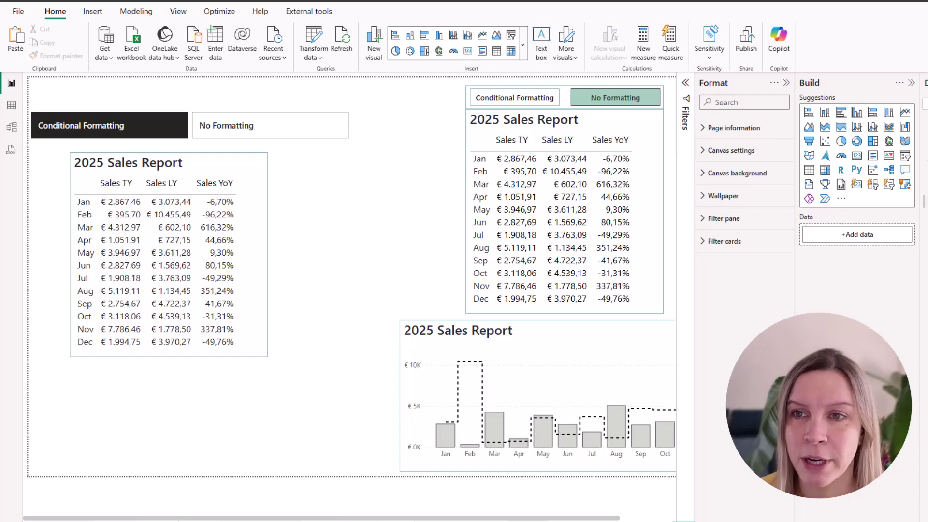
Step: Create a measure in the Formatting table: Font Color Formatting = IF(MAX('Formatting'[Options]) =1 && [Sales YoY]> 0, "#9A9A9C", "#000000")
right_click(926, 164)
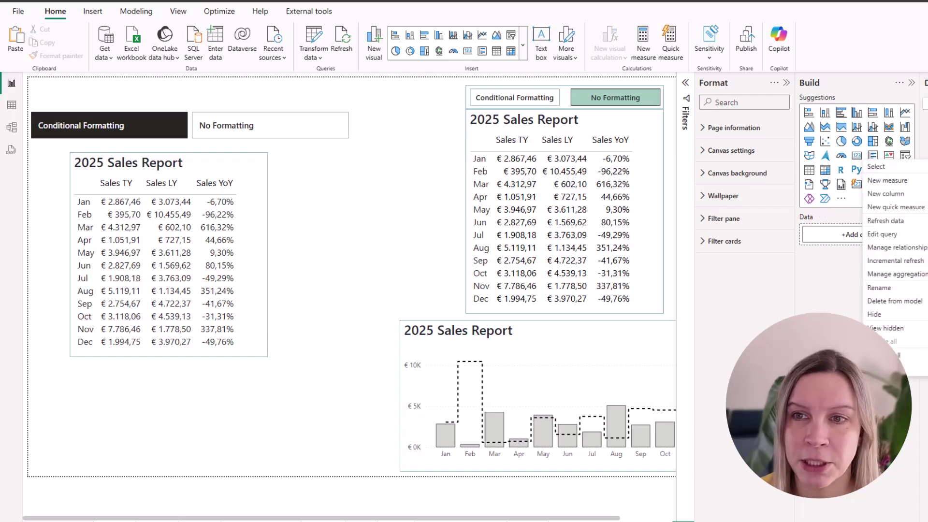
click(909, 184)
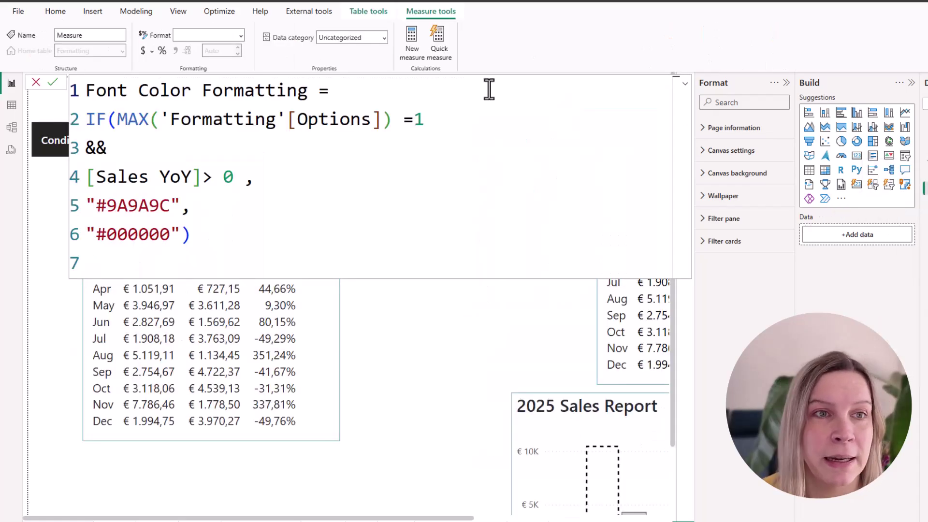
Step: Review the Font Color Formatting measure's name, its IF condition on the selected option and Sales YoY, and its first color code
drag(86, 90, 308, 91)
click(423, 119)
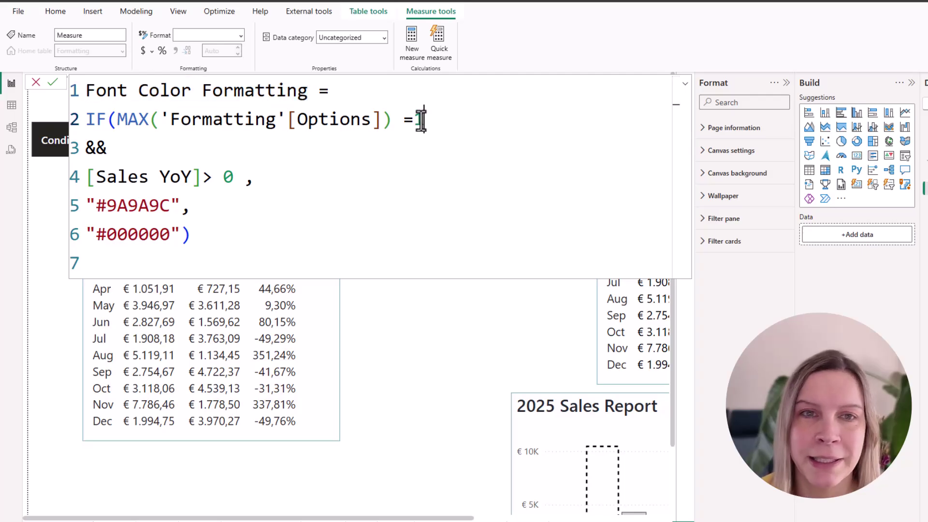
double_click(88, 121)
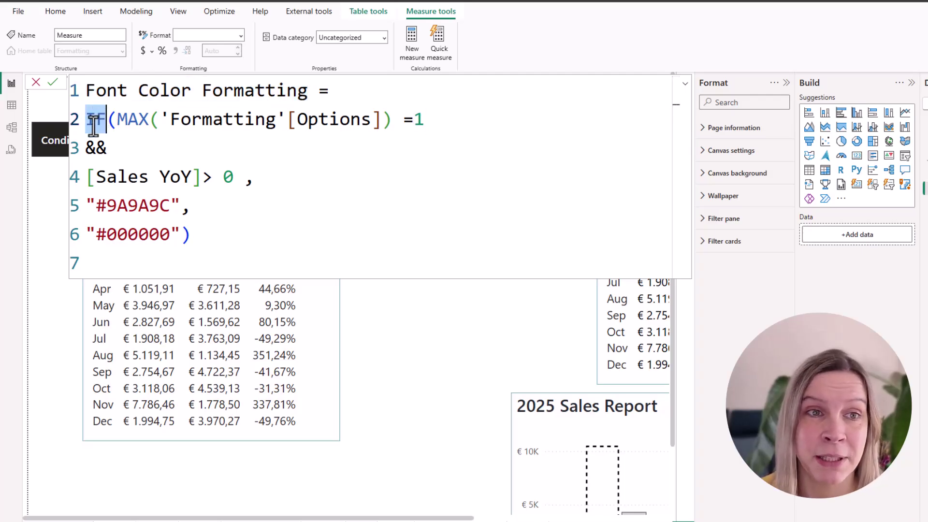
drag(172, 118, 423, 119)
click(423, 119)
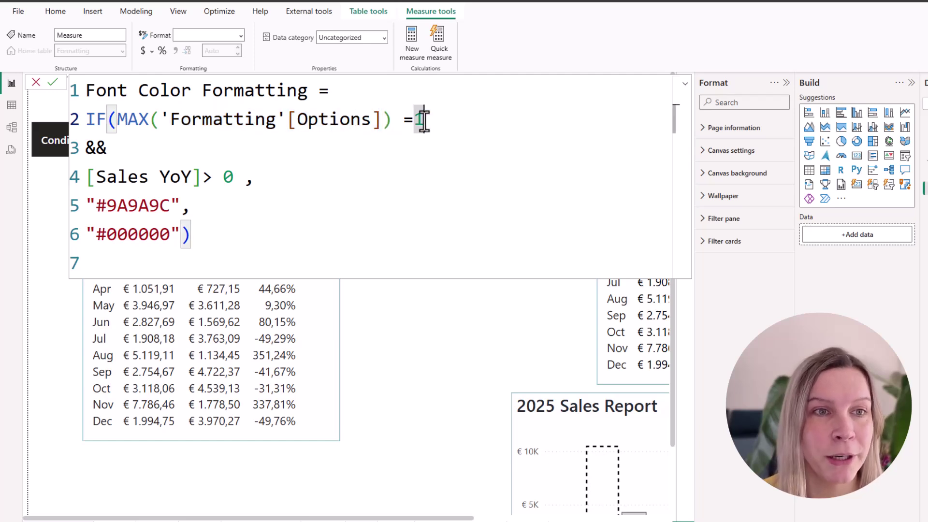
double_click(113, 154)
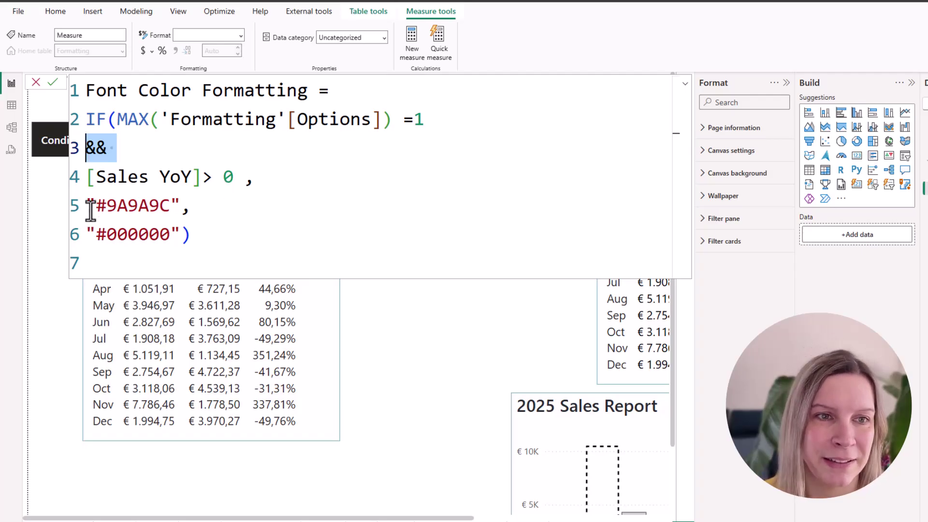
drag(96, 208, 175, 208)
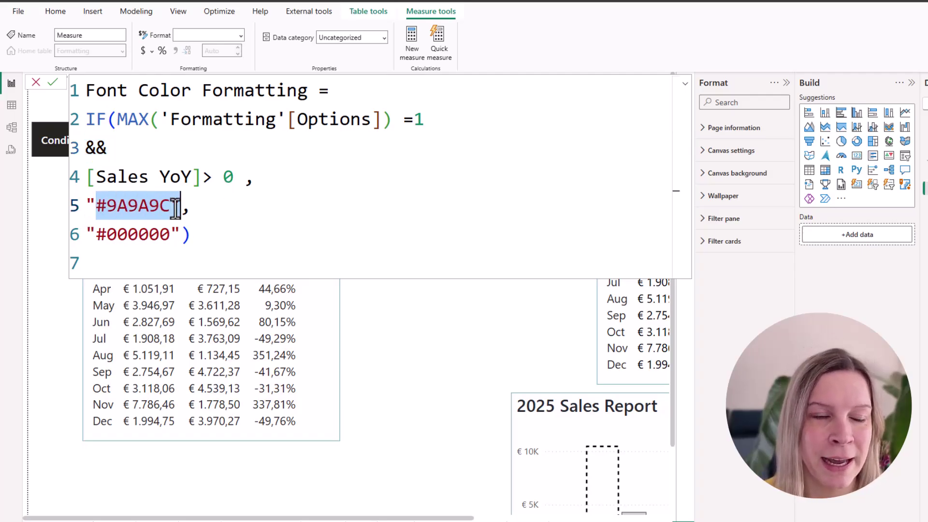
Step: Comment the Font Color Formatting measure's color codes with //light gray and //black, and commit the measure
click(233, 207)
text(//light gray)
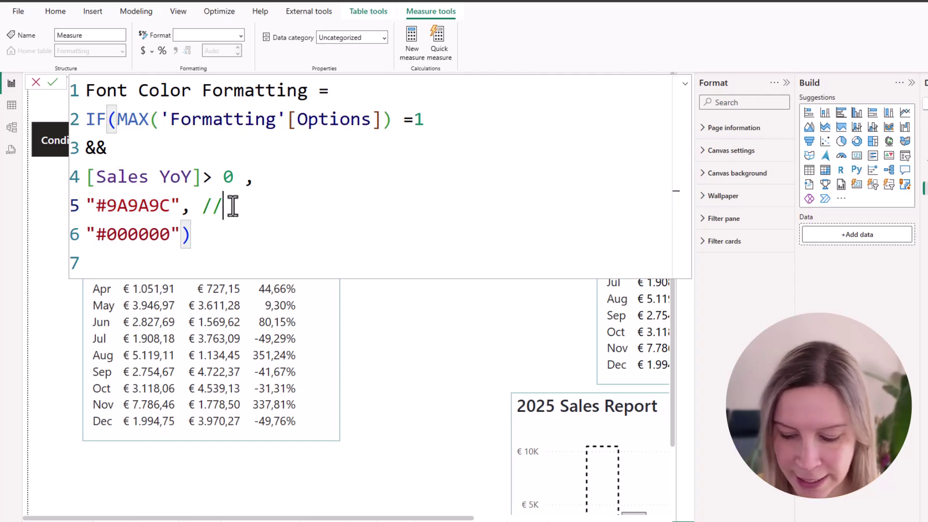
click(240, 228)
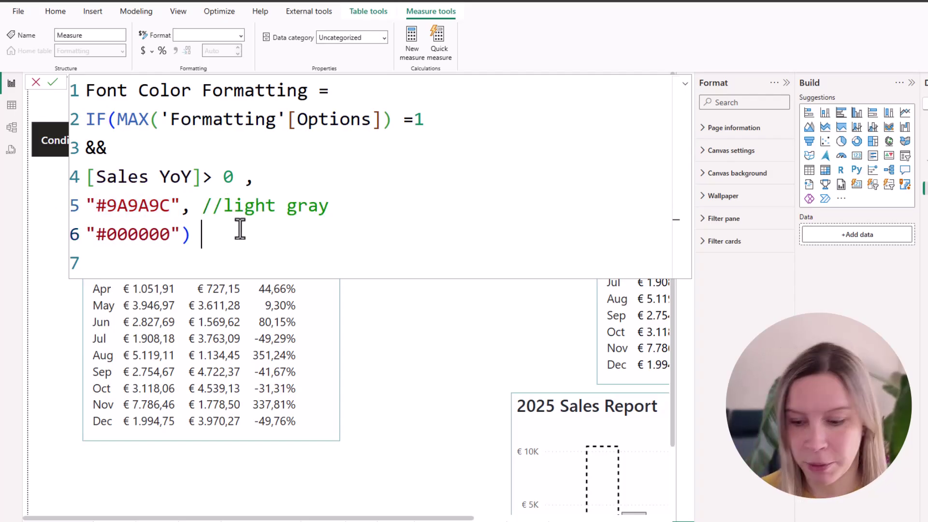
text(//black)
click(52, 82)
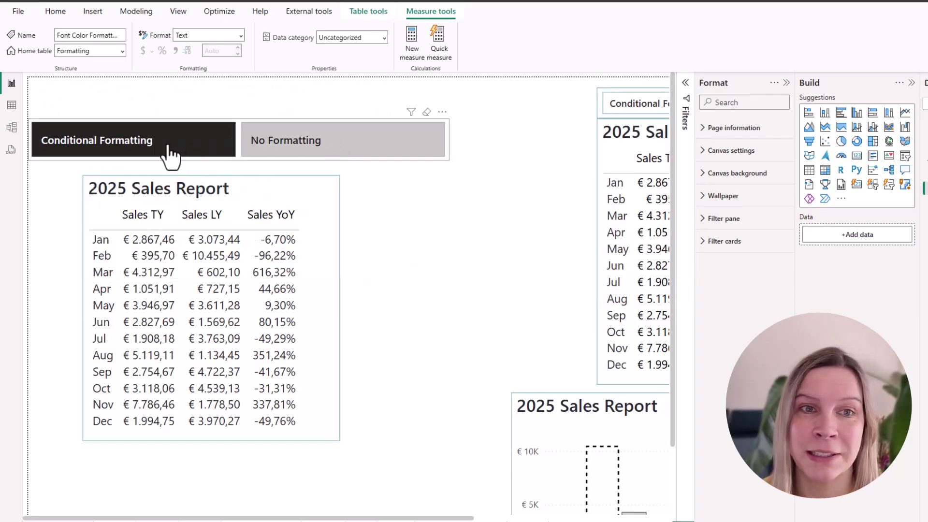
Step: Test the Conditional Formatting and No Formatting options of the new slicer on the copied sales table
click(169, 154)
click(108, 151)
click(357, 149)
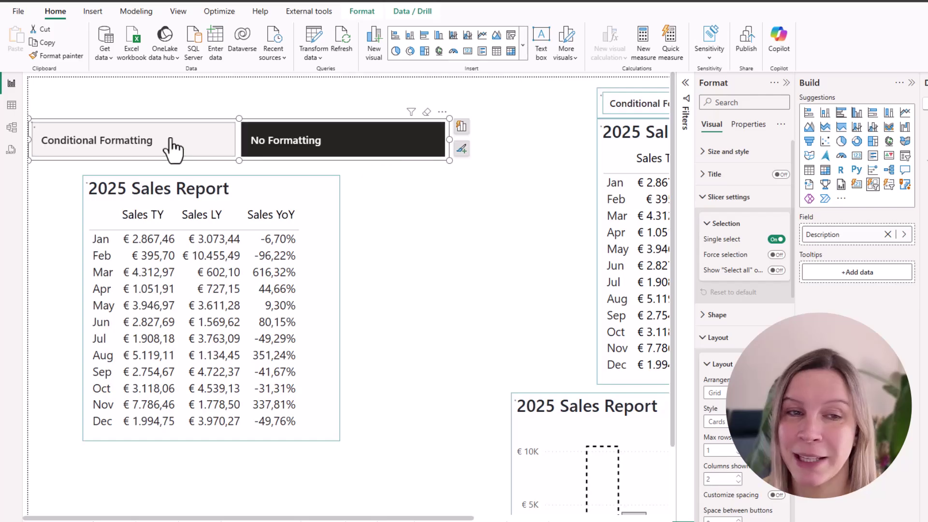
click(172, 147)
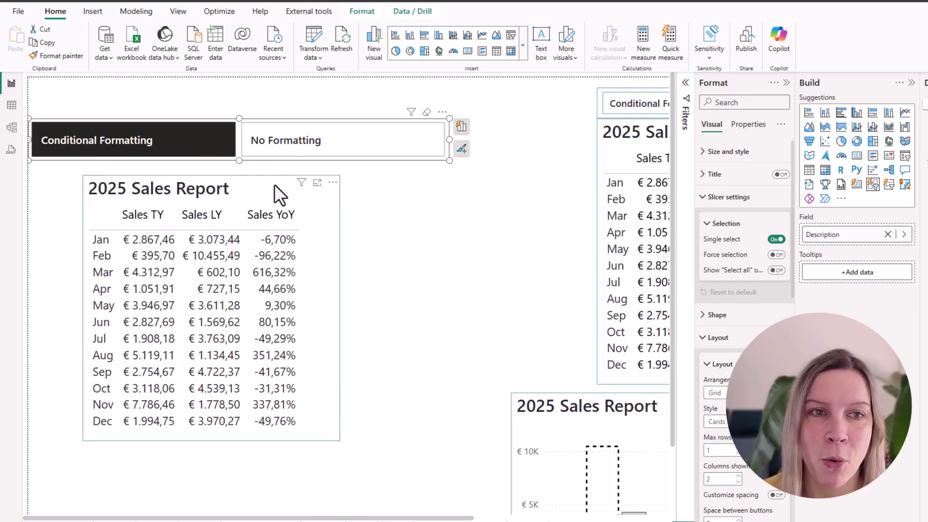
click(293, 153)
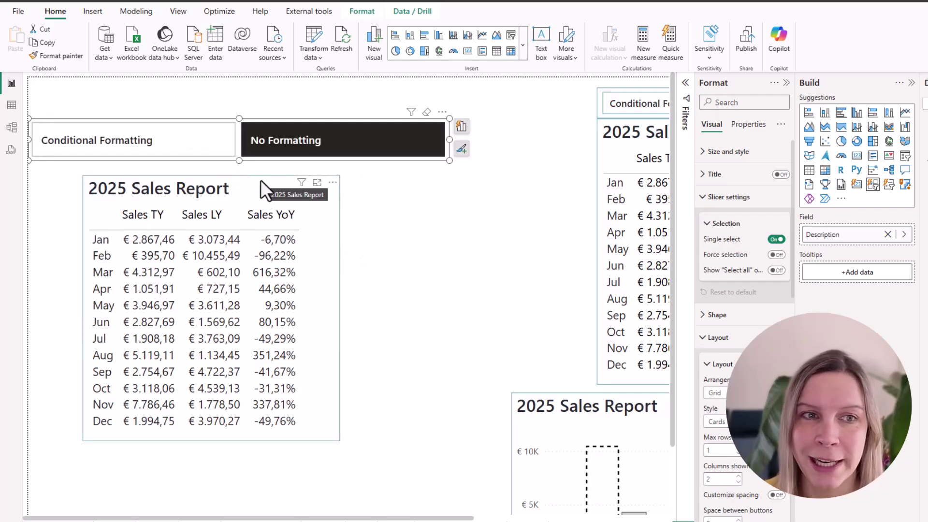
Step: Set the copied table's Sales TY font color to the Field value format style based on the Font Color Formatting measure
click(260, 181)
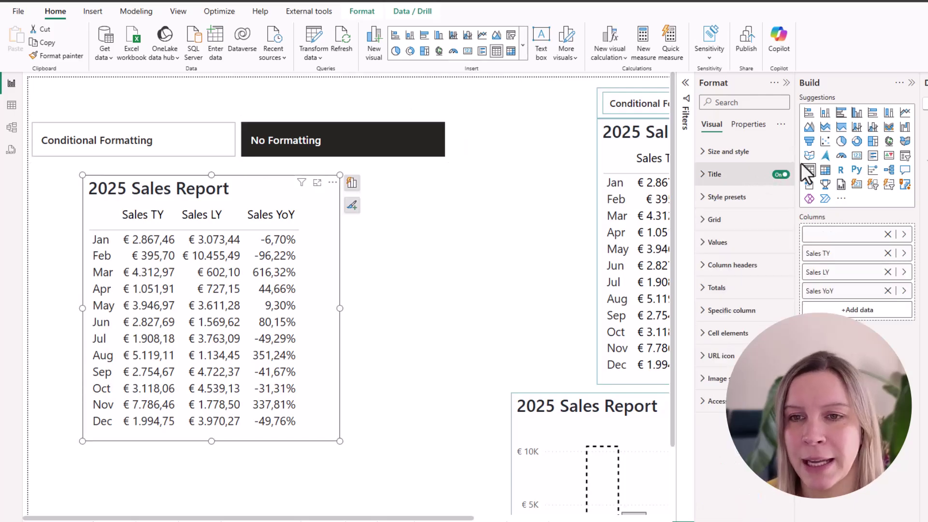
right_click(843, 262)
mouse_move(912, 321)
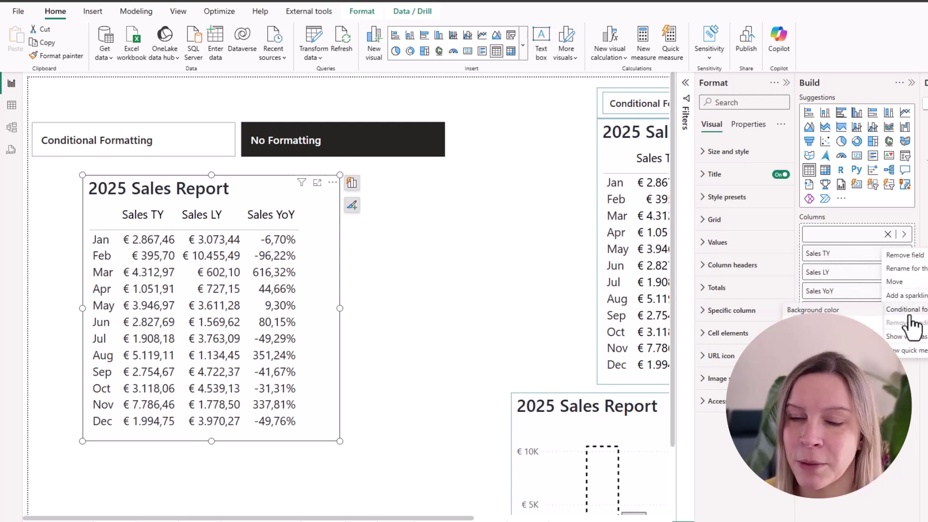
click(813, 310)
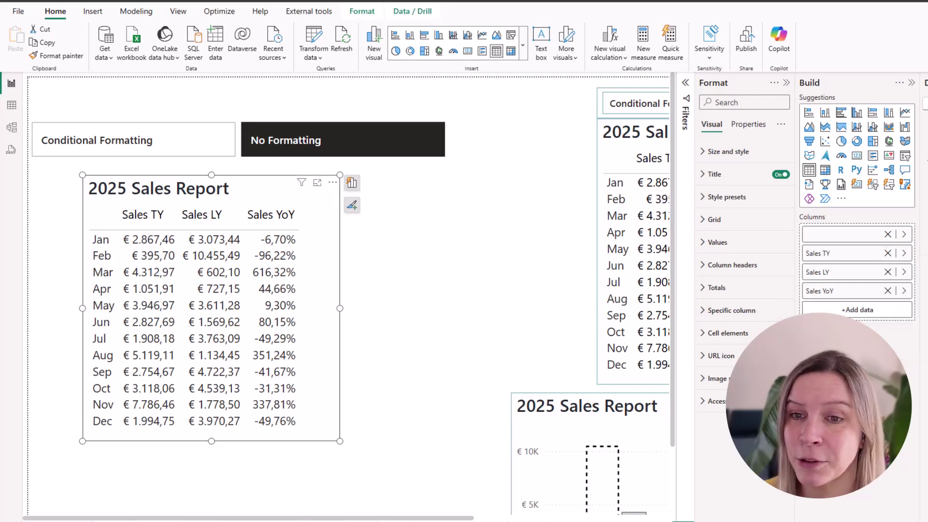
click(371, 156)
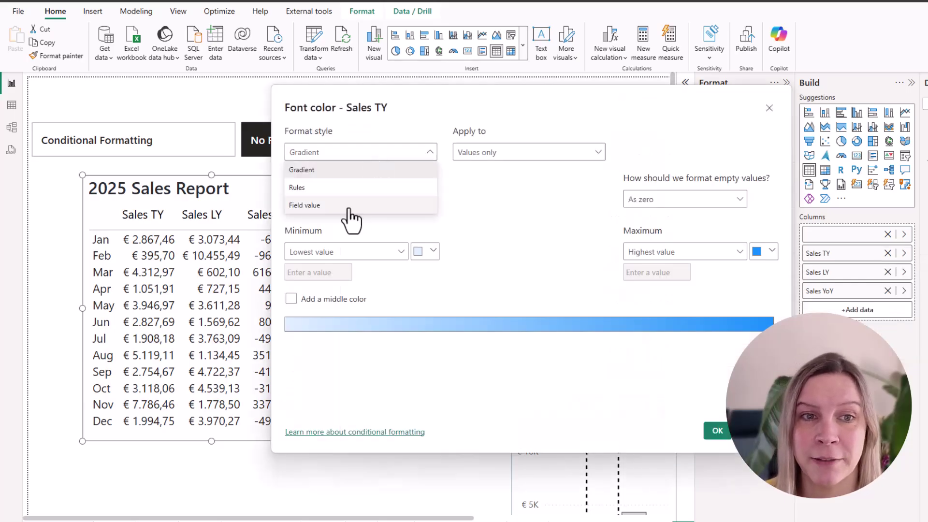
click(349, 206)
click(350, 201)
click(296, 278)
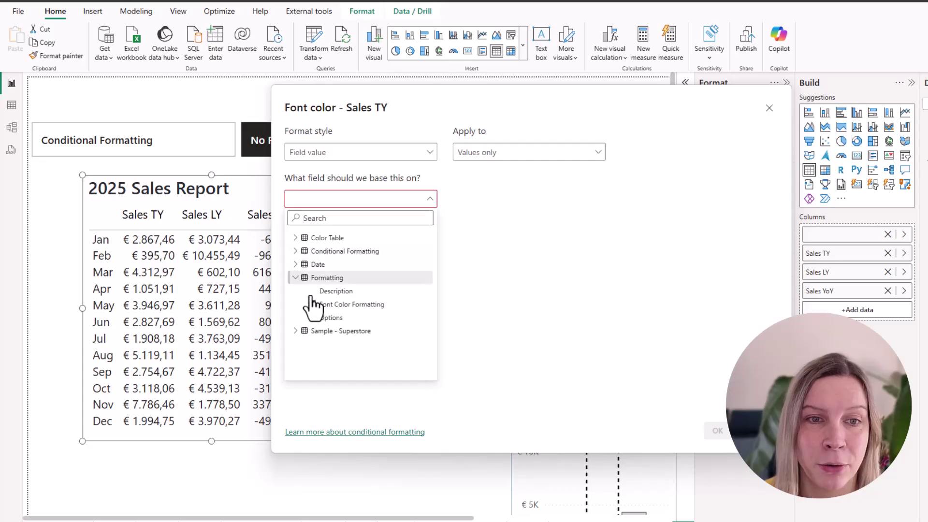
click(314, 306)
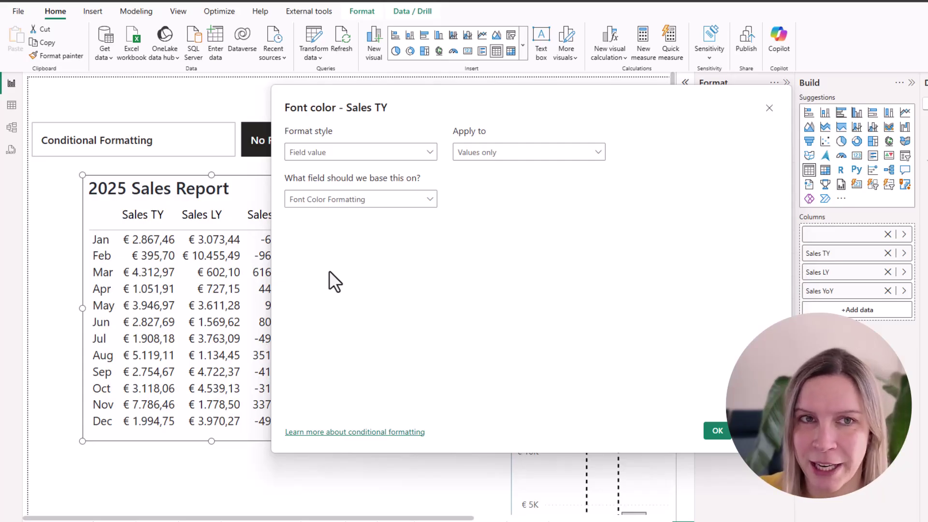
click(715, 431)
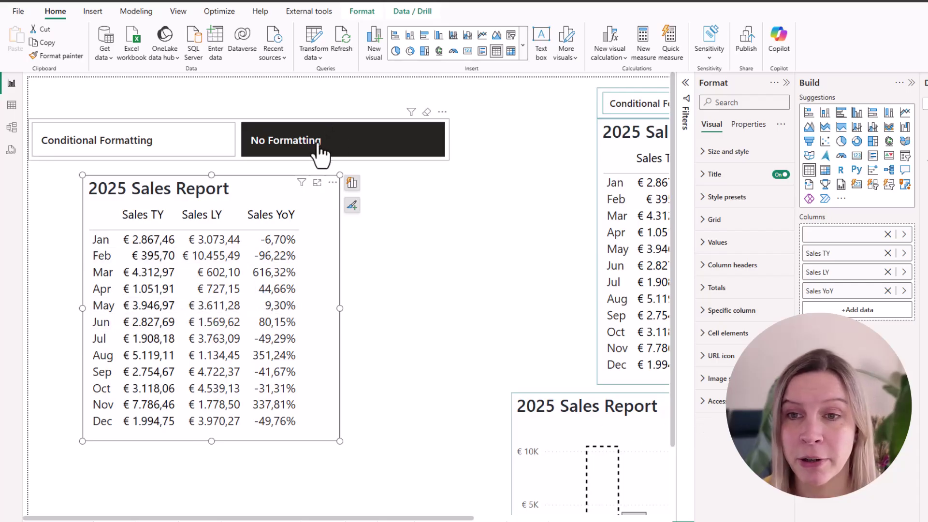
Step: Select Conditional Formatting in the new slicer and base the Sales LY and Sales YoY font colors on Font Color Formatting
click(112, 150)
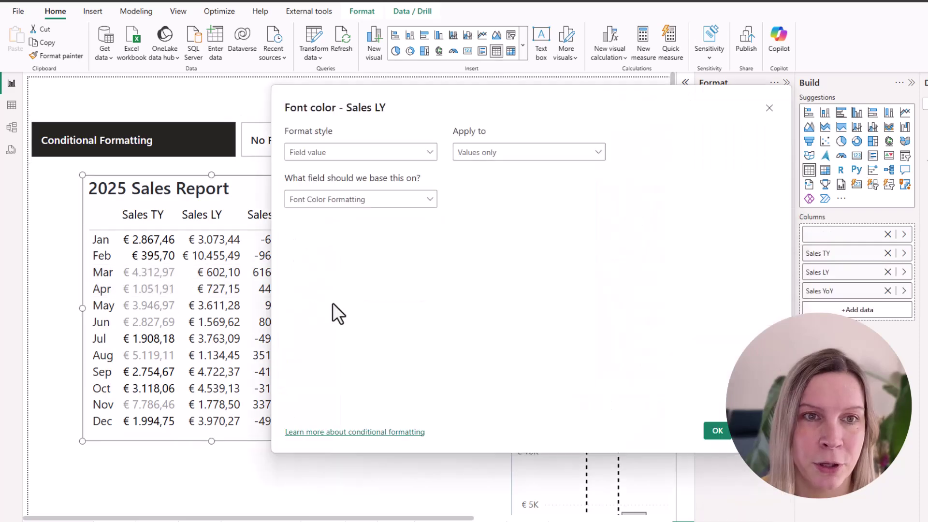
click(717, 432)
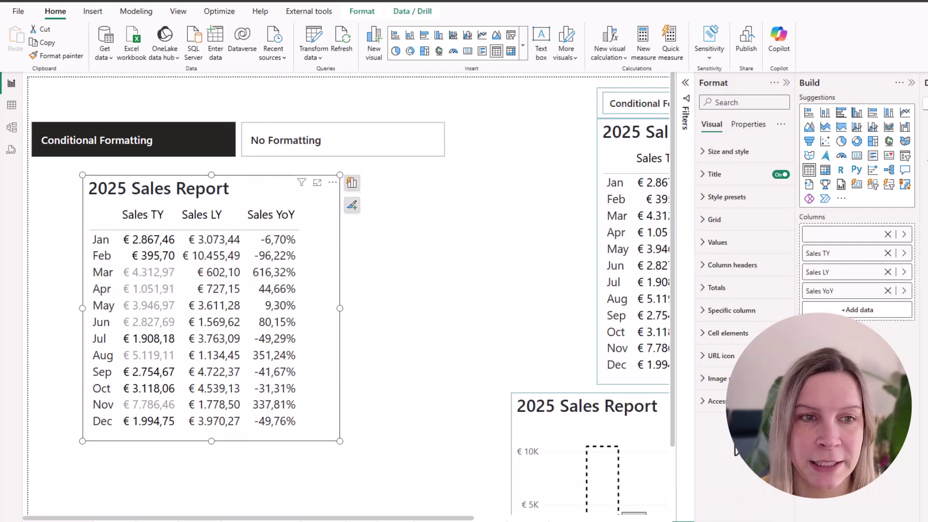
right_click(838, 291)
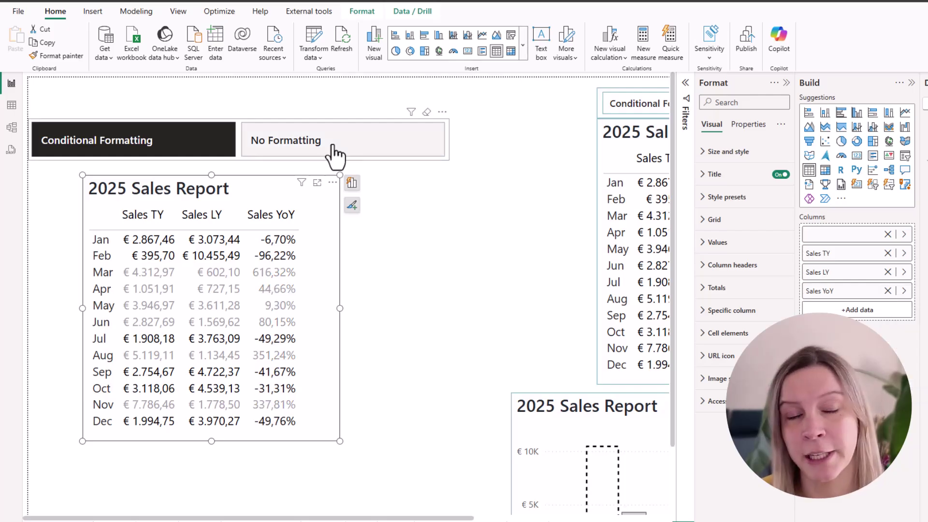
Step: Switch the slicer between No Formatting and Conditional Formatting to check the font colors in all three sales columns
click(335, 153)
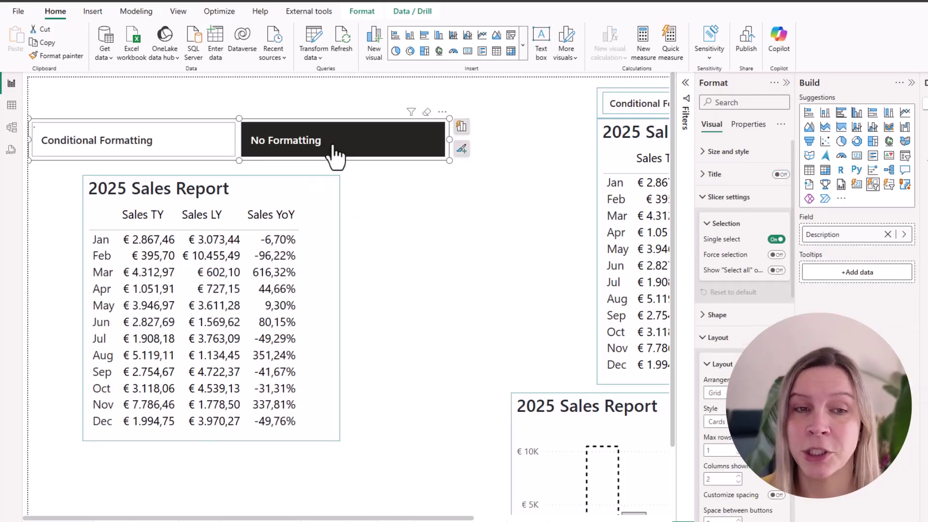
click(140, 145)
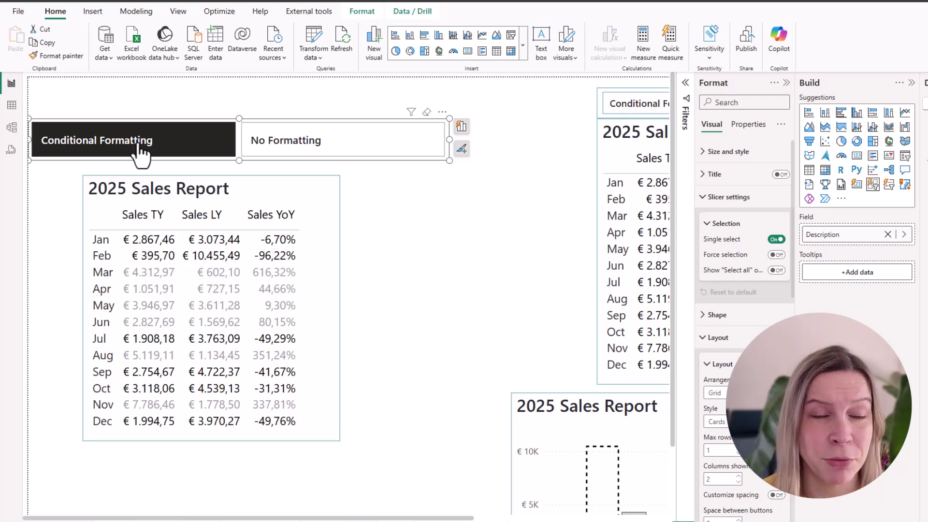
click(303, 149)
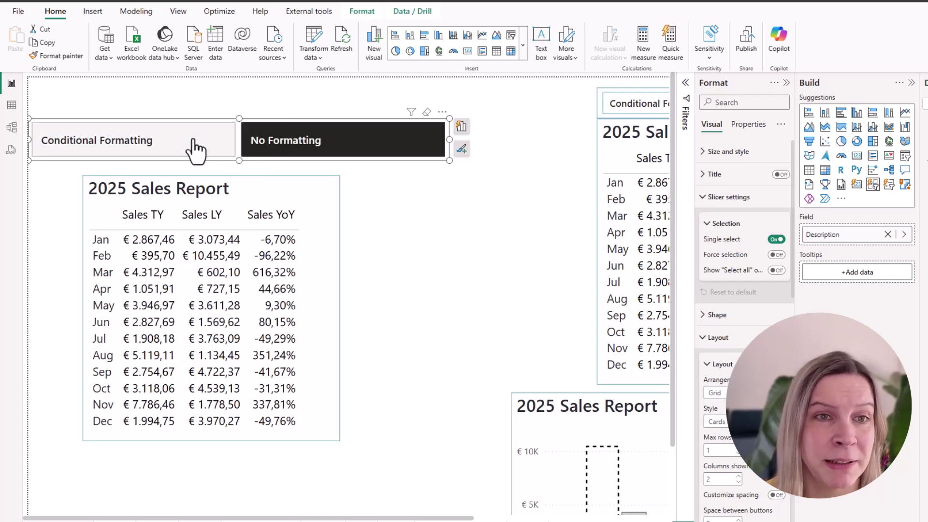
click(203, 150)
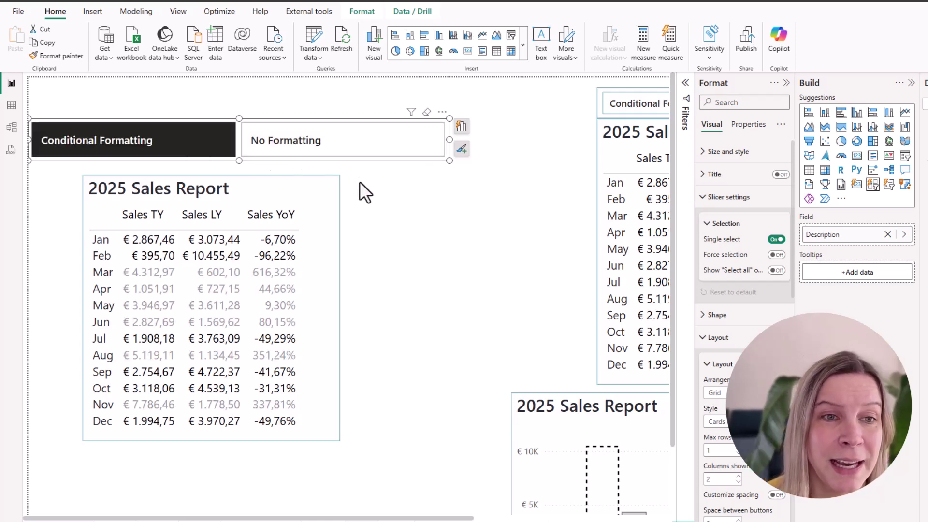
Step: Duplicate the 2025 Sales Report column chart and place the copy beside the original, below the new slicer's table
scroll(377, 201, down, 3)
click(191, 322)
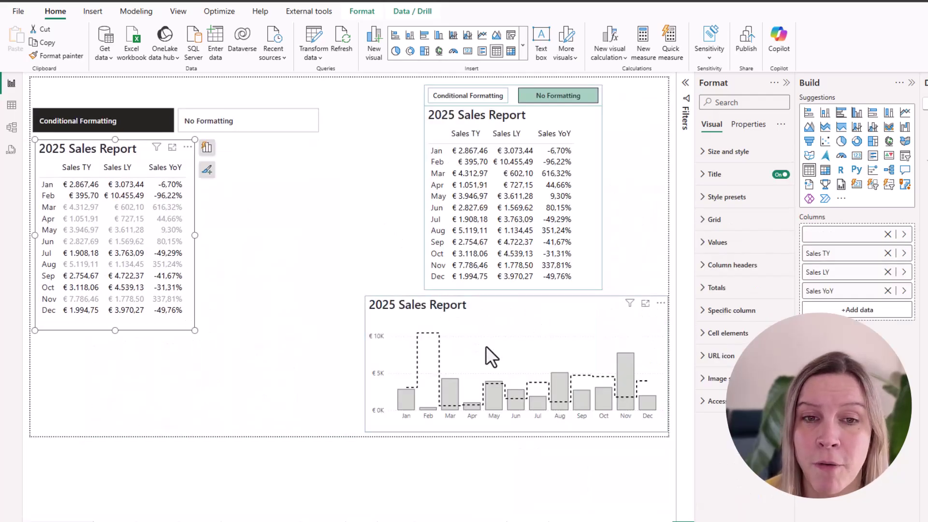
click(506, 419)
key(ctrl+c)
key(ctrl+v)
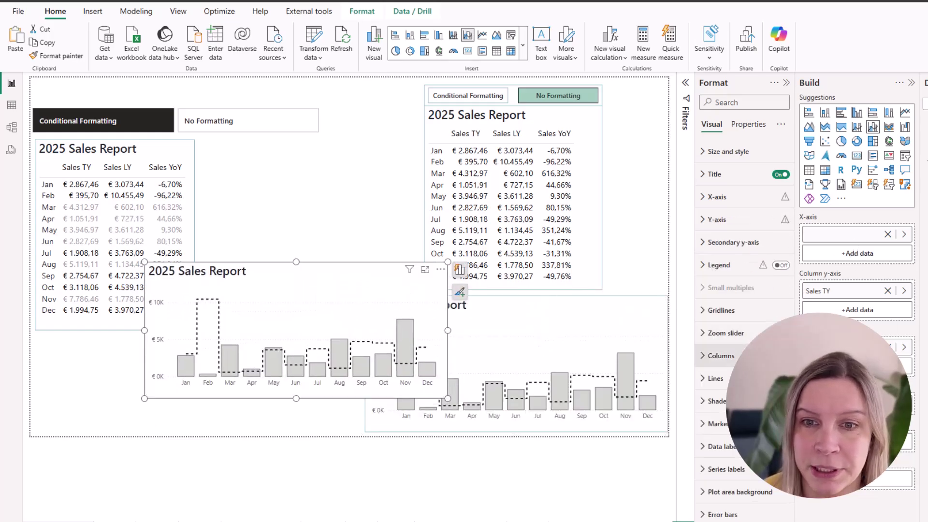
click(721, 355)
drag(312, 291, 219, 317)
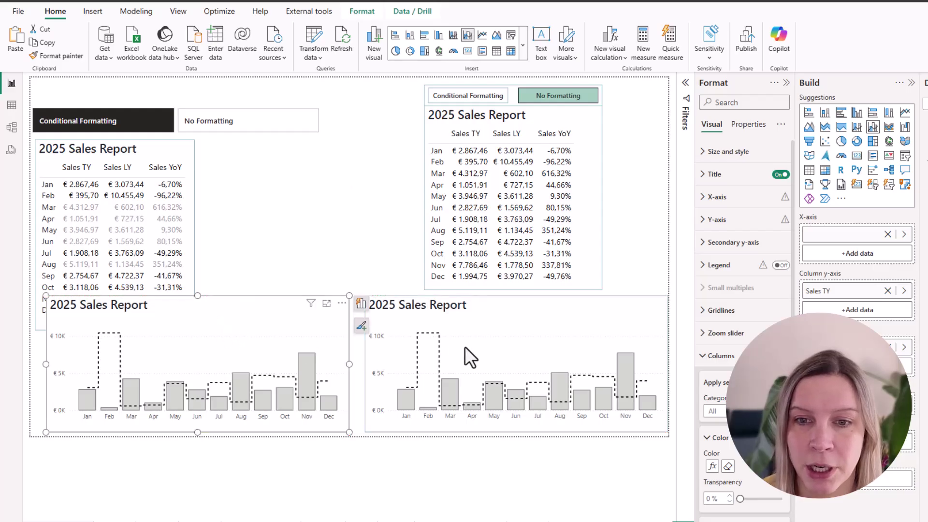
Step: Try basing the copied chart's column color on the Font Color Formatting measure and test it with the slicer options
right_click(833, 290)
click(863, 274)
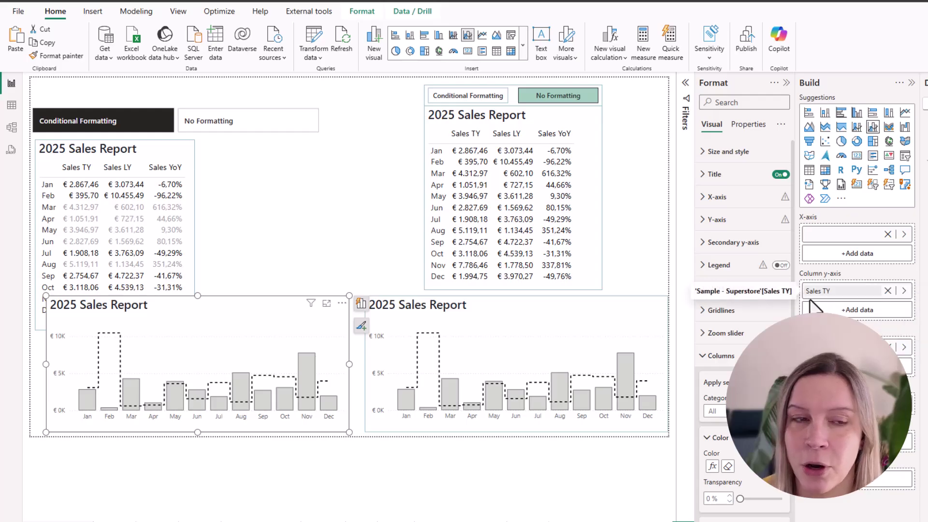
scroll(738, 291, down, 3)
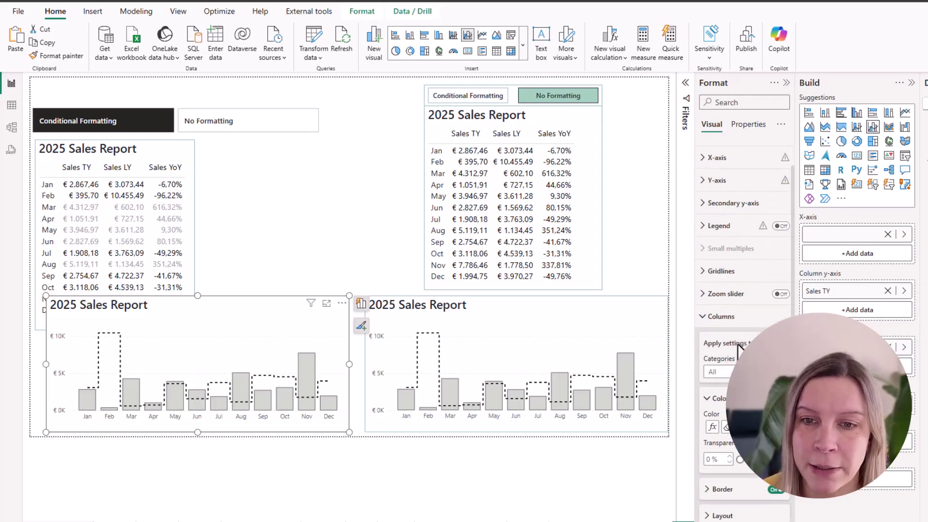
click(712, 357)
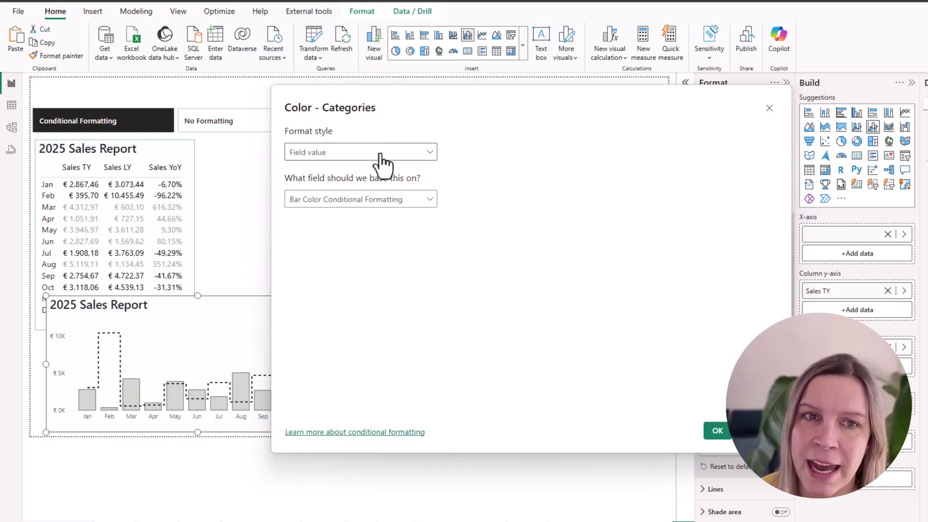
click(373, 202)
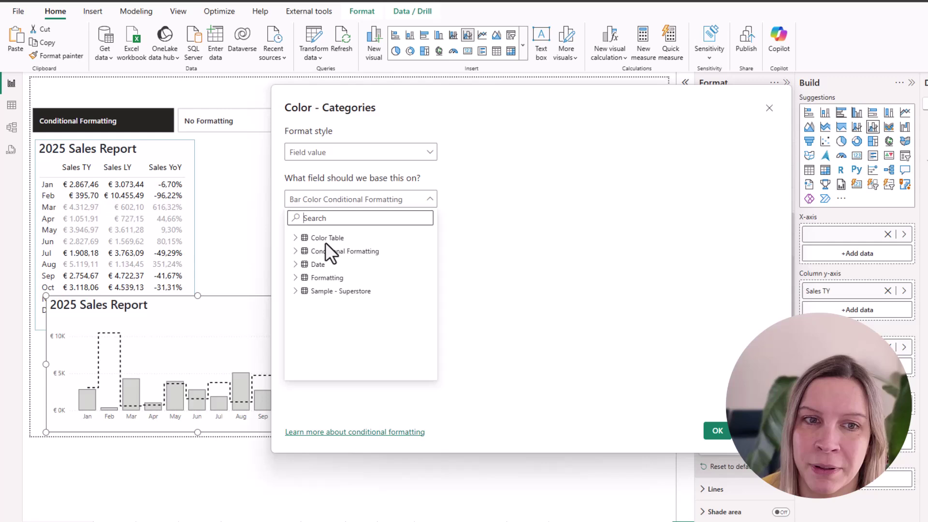
click(296, 278)
click(341, 304)
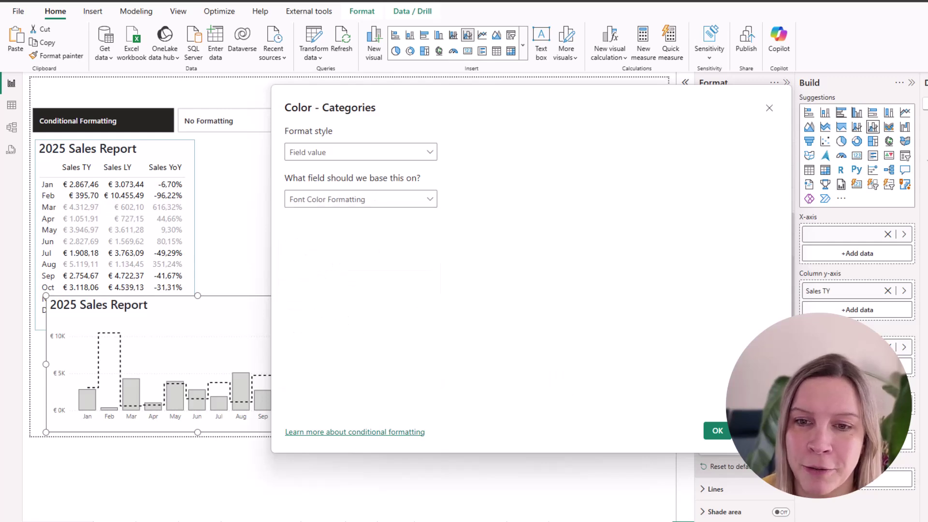
click(720, 434)
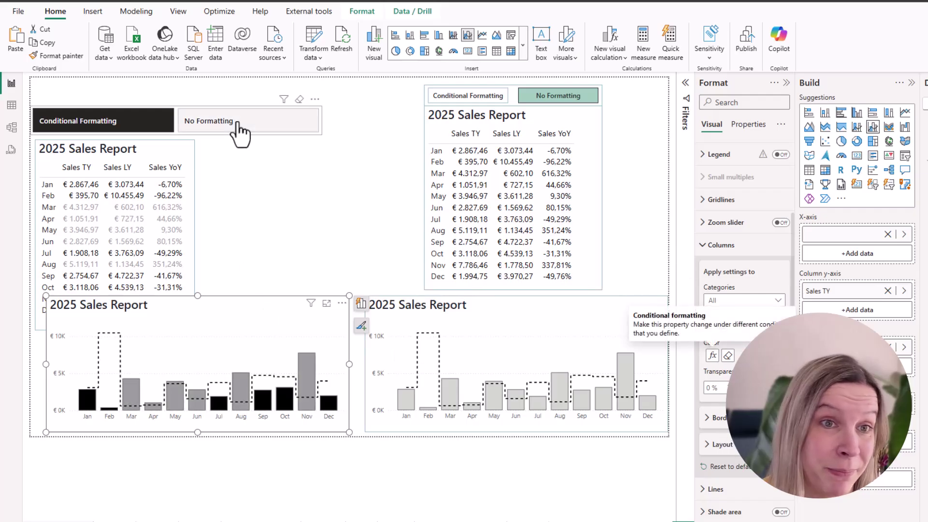
click(153, 127)
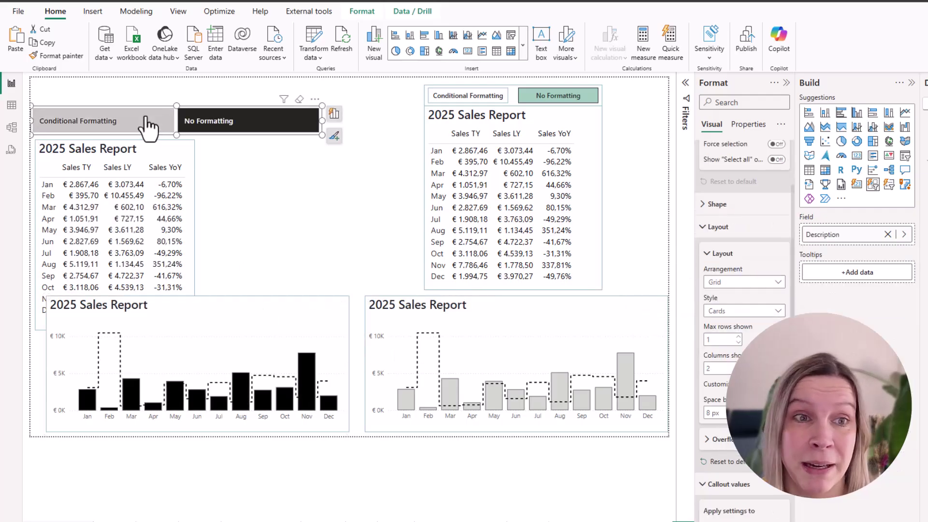
click(226, 128)
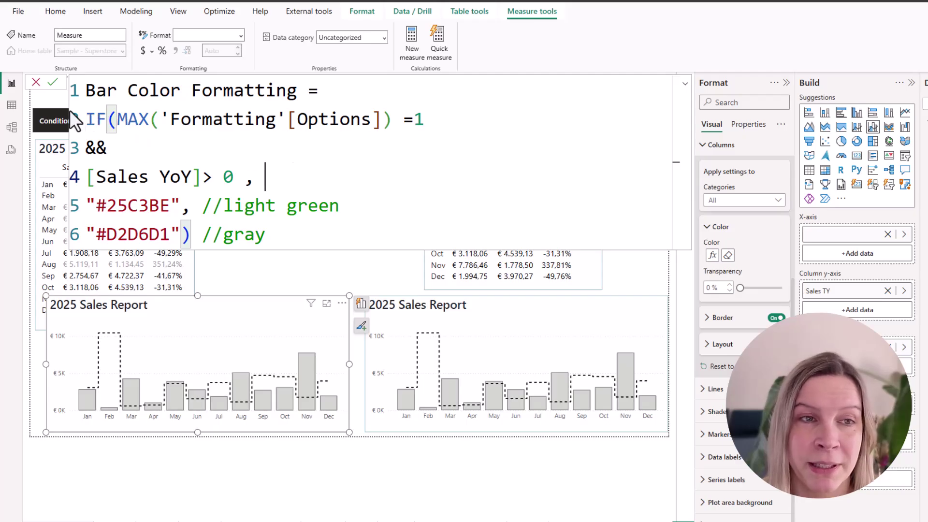
Step: Review the Bar Color Formatting measure's IF condition on the selected option and Sales YoY, and its light green and gray color codes
drag(87, 123, 275, 174)
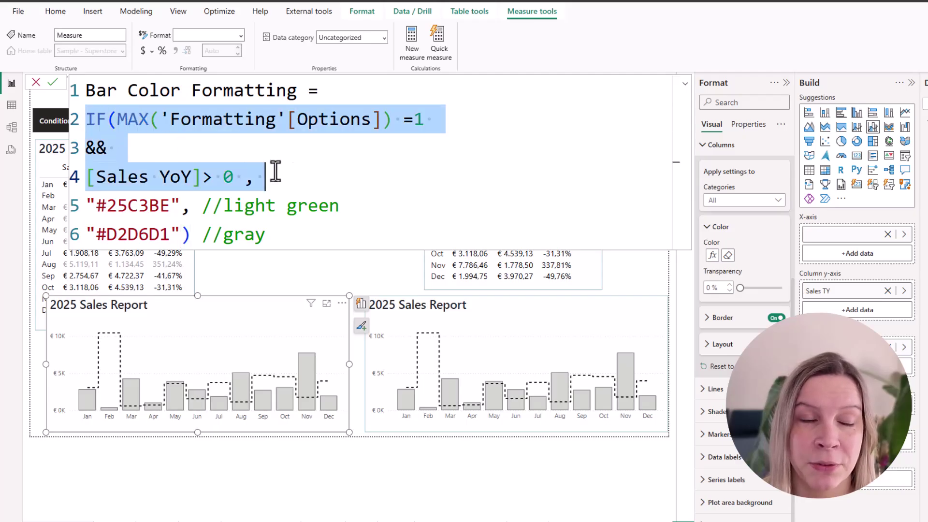
click(351, 181)
click(373, 216)
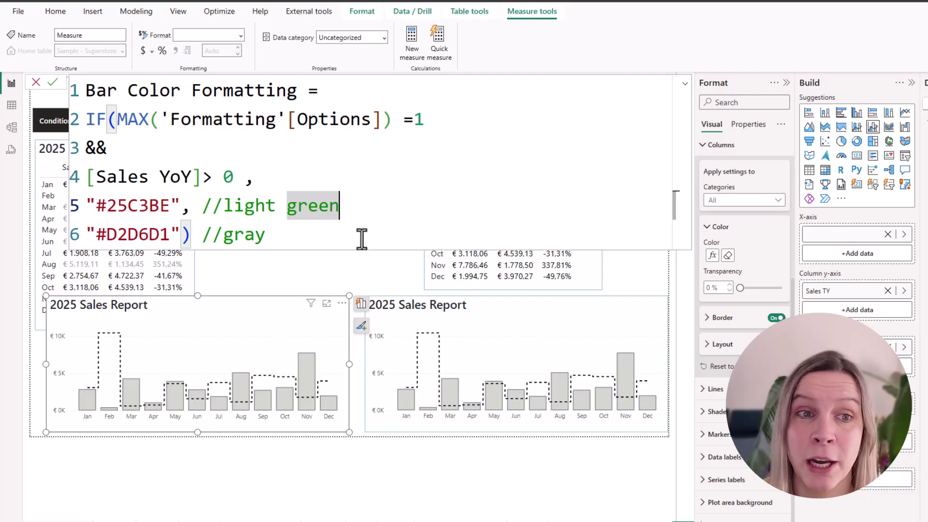
click(363, 237)
click(338, 205)
click(207, 181)
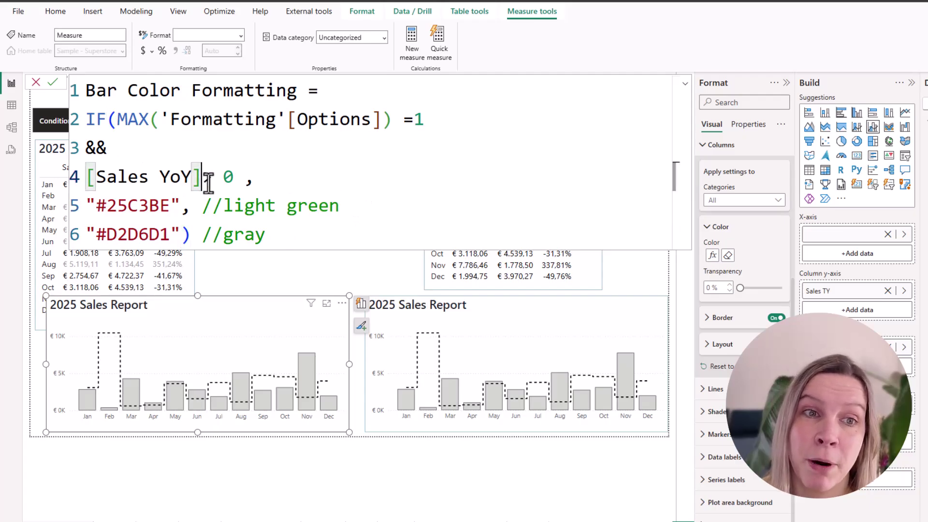
text(>)
click(392, 181)
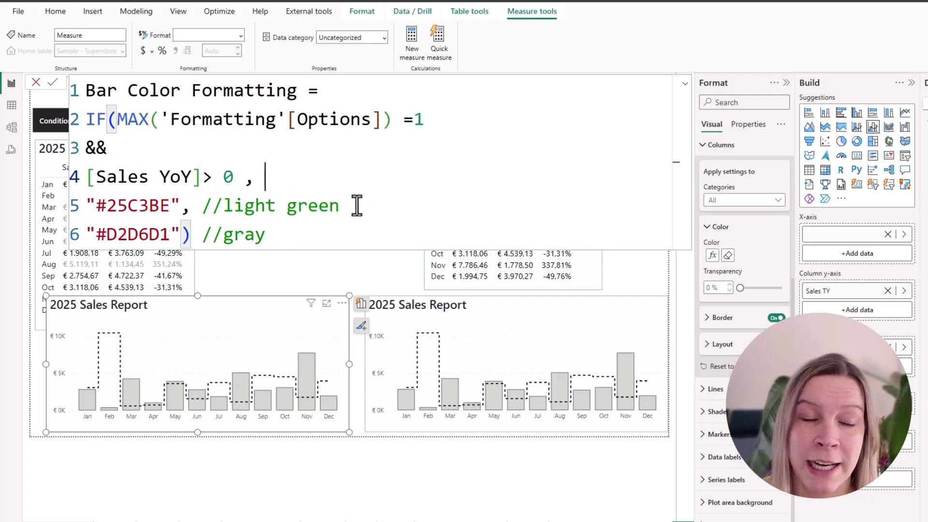
Step: Commit the Bar Color Formatting measure and base the copied chart's column color on its field value
click(355, 215)
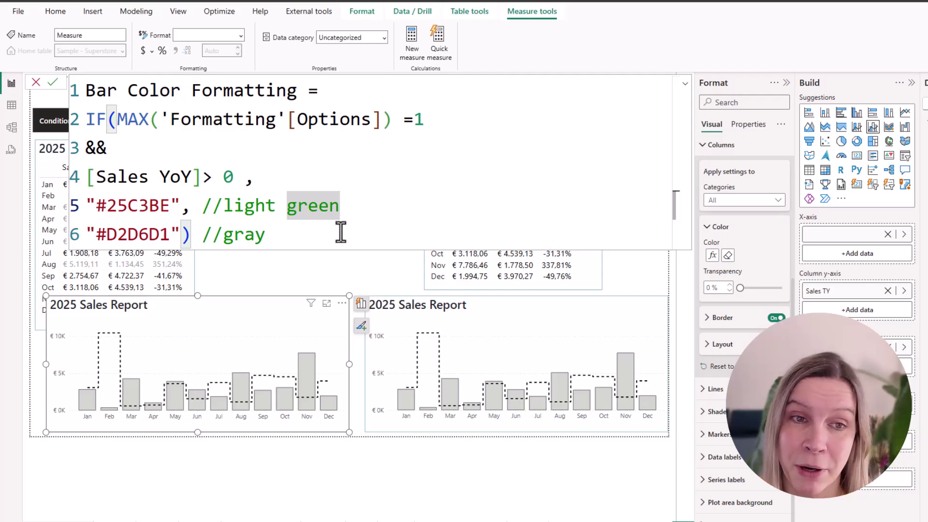
click(53, 83)
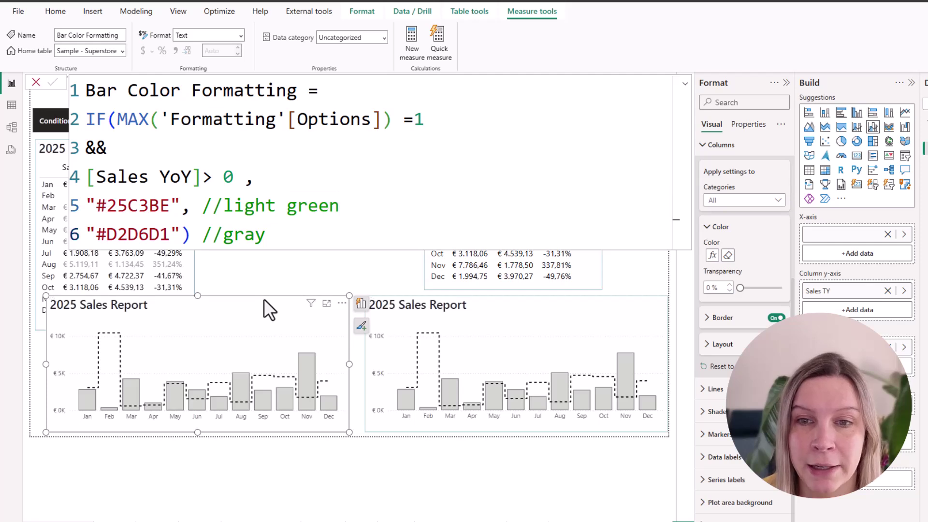
click(712, 255)
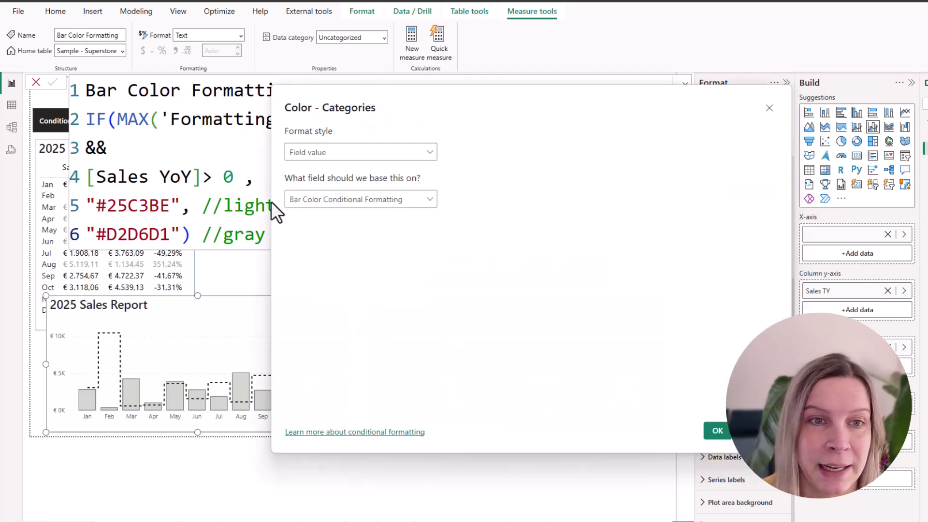
click(344, 198)
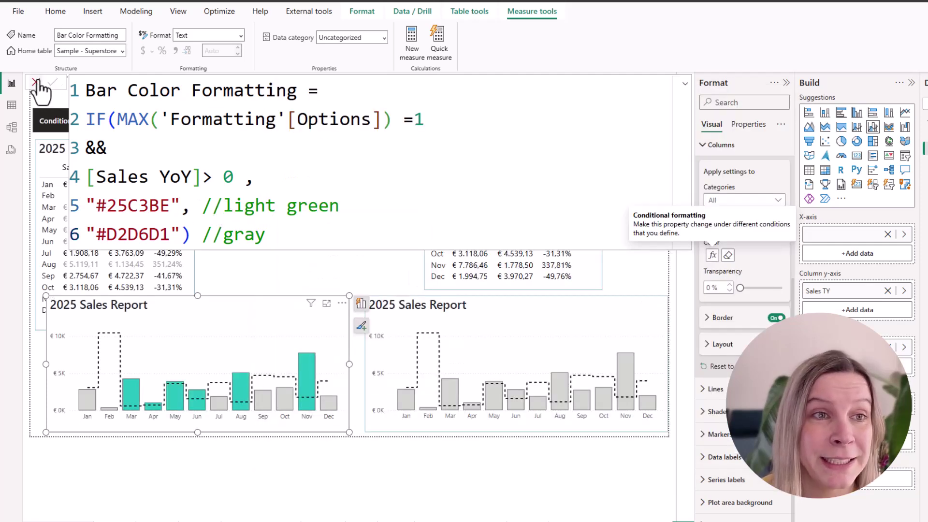
Step: Close the measure editor and test the copied chart's column colors with the new slicer's Conditional Formatting option
click(36, 82)
click(139, 128)
click(141, 131)
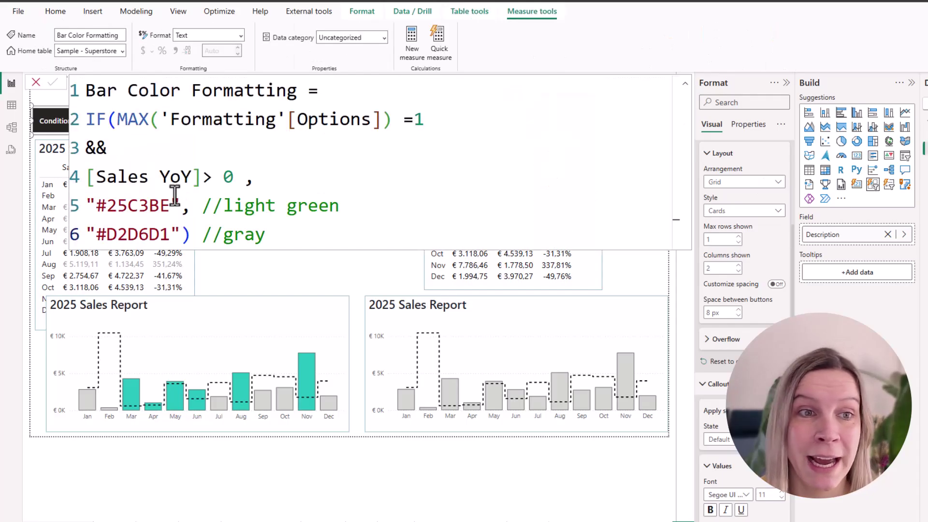
Step: Try "red" as the Bar Color Formatting measure's first color with a matching comment, and apply it when Sales YoY is < 0
drag(175, 208, 95, 208)
text(red)
drag(182, 207, 319, 213)
text(red)
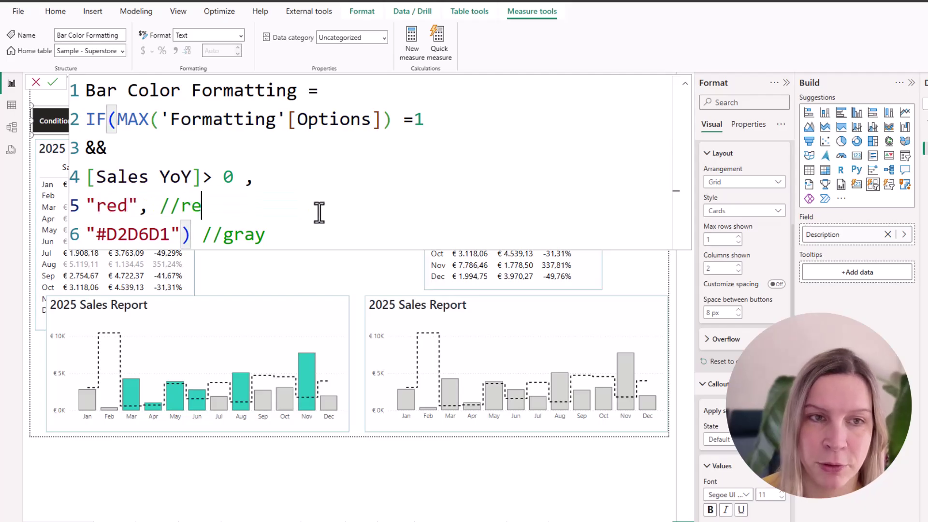
click(51, 82)
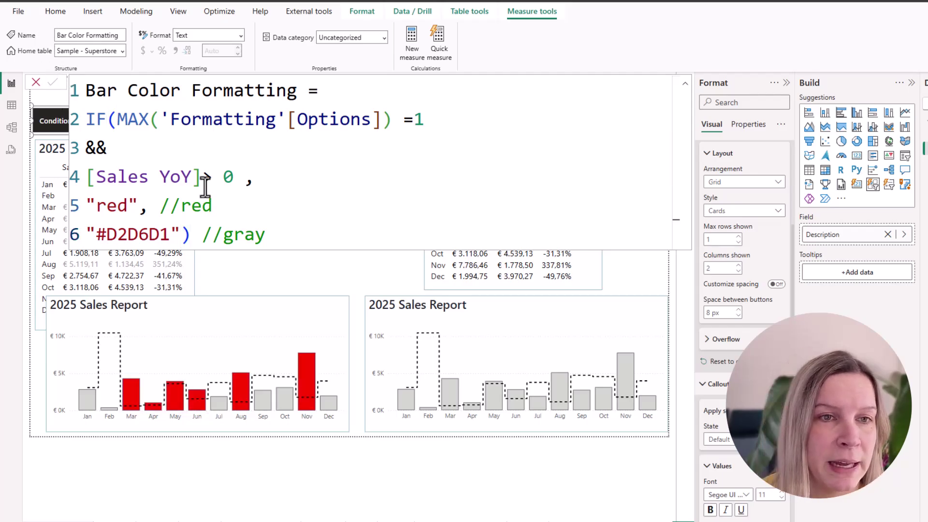
text(<)
key(Return)
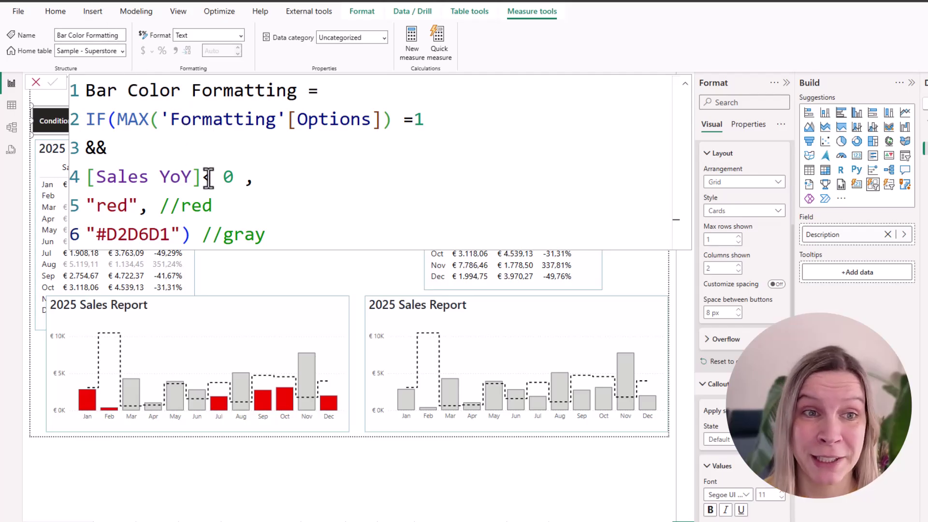
Step: Restore the measure's Sales YoY > 0 condition and #25C3BE color, commit it, and close the measure editor
click(211, 176)
key(BackSpace)
text(>)
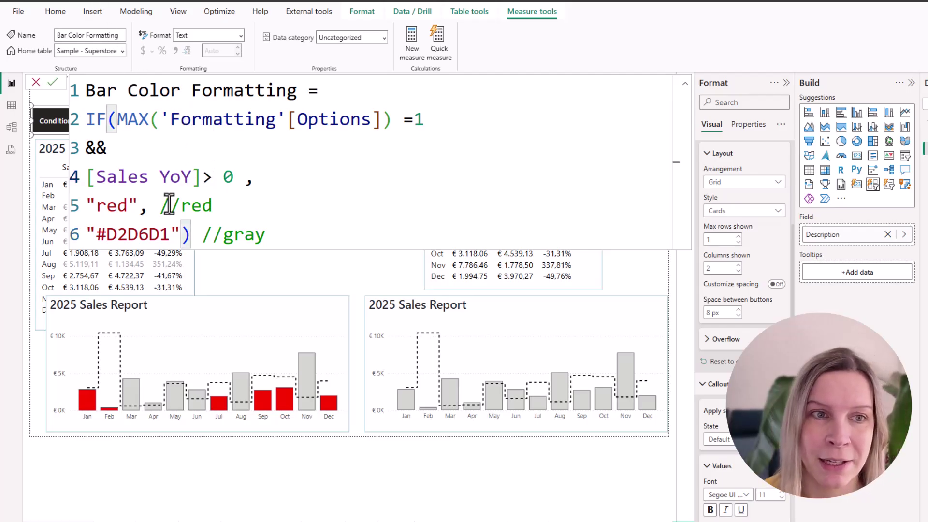
double_click(116, 207)
text(#25C3BE)
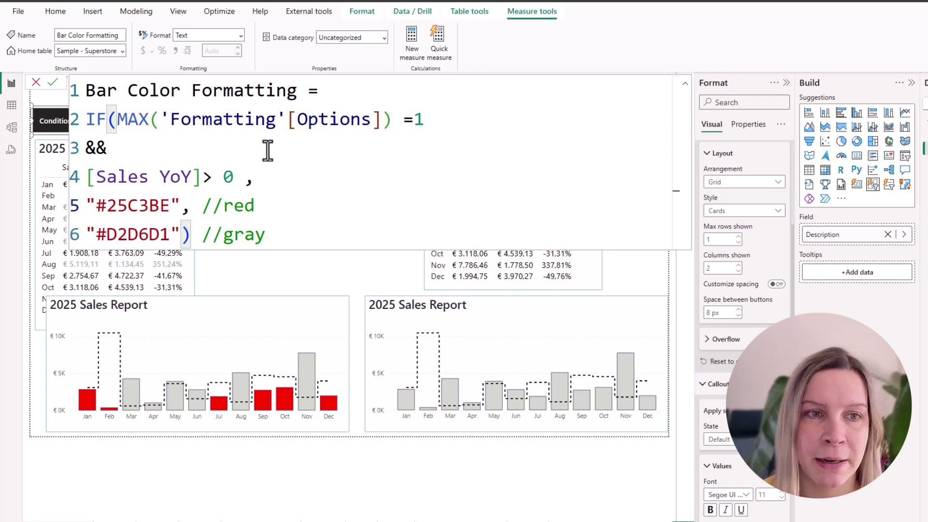
key(Return)
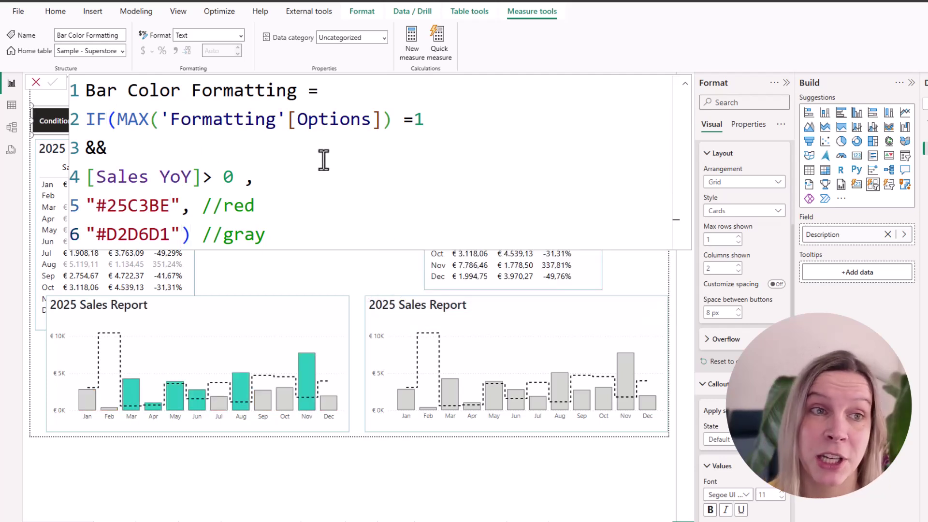
click(36, 83)
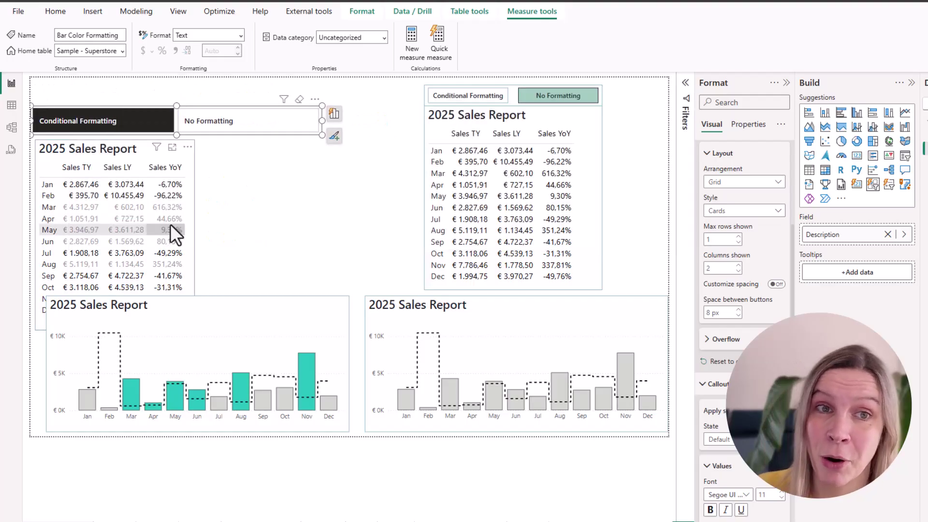